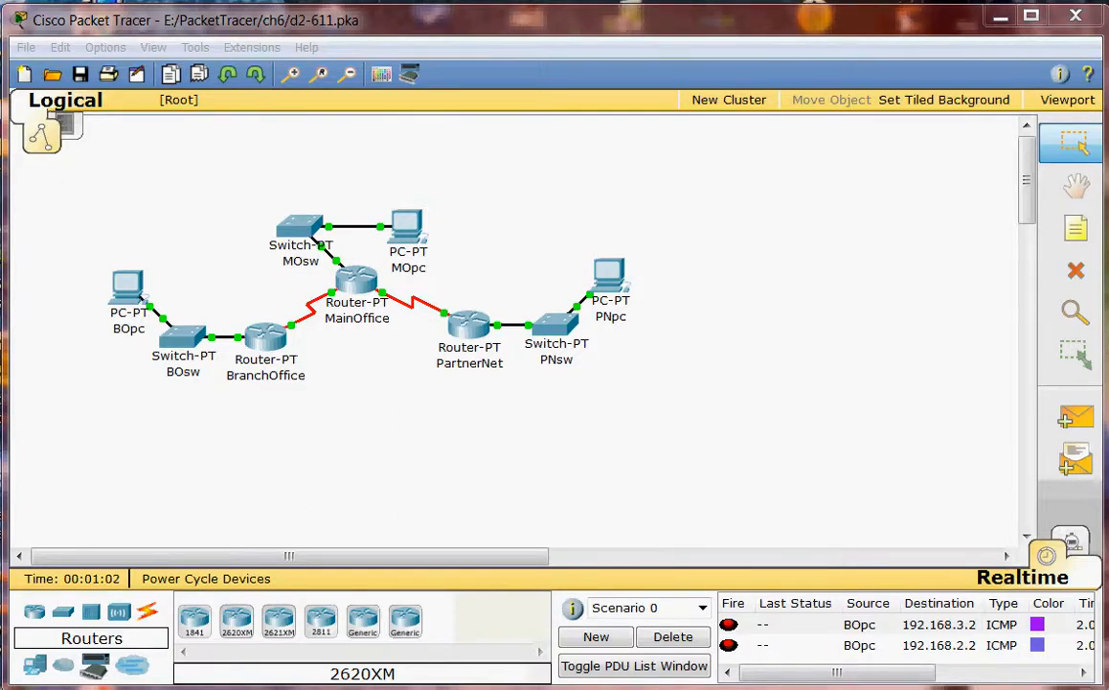
Inspect the port and IP address details of the BranchOffice, MainOffice and PartnerNet routers
{"action": "left_click", "coordinate": [1073, 311]}
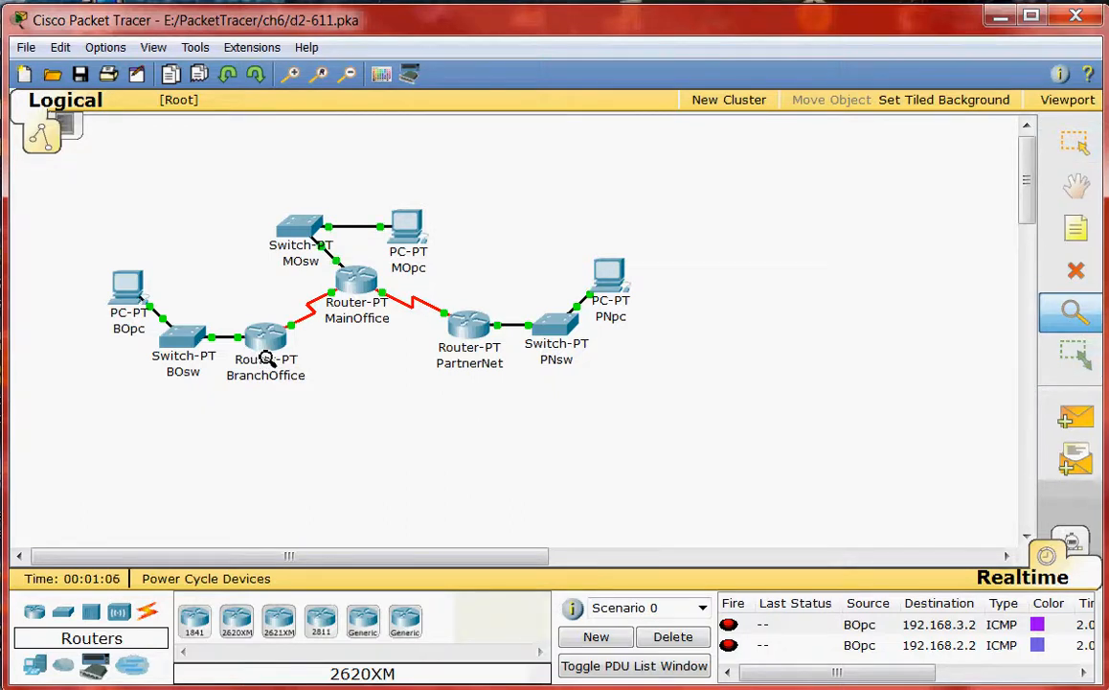
{"action": "mouse_move", "coordinate": [269, 350]}
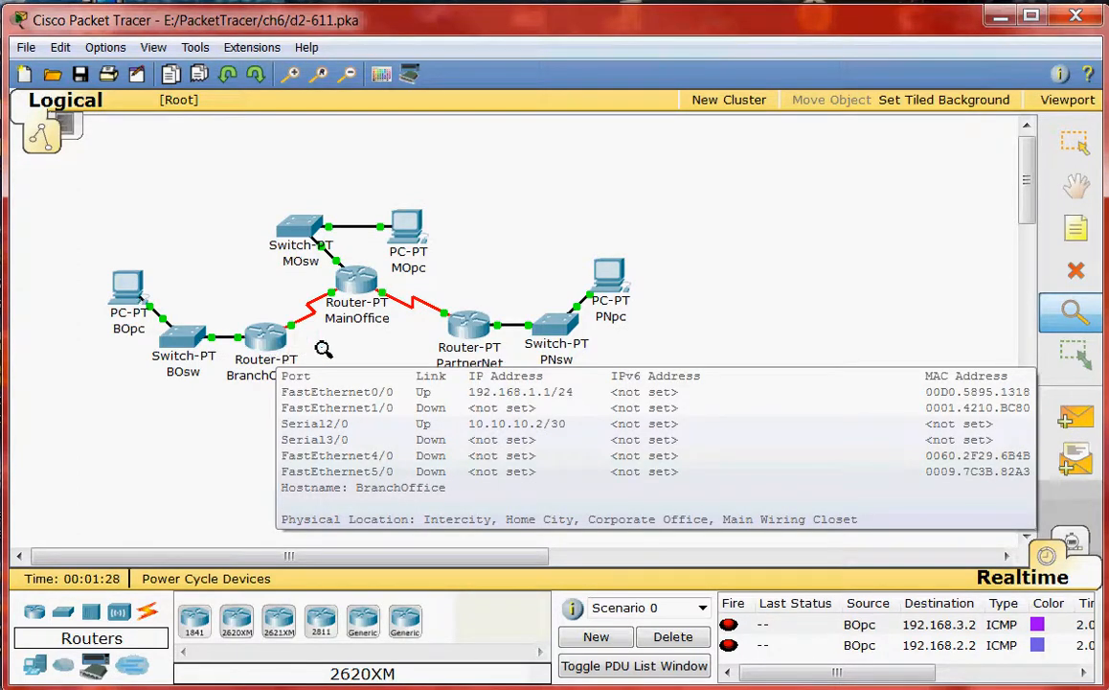
{"action": "mouse_move", "coordinate": [365, 286]}
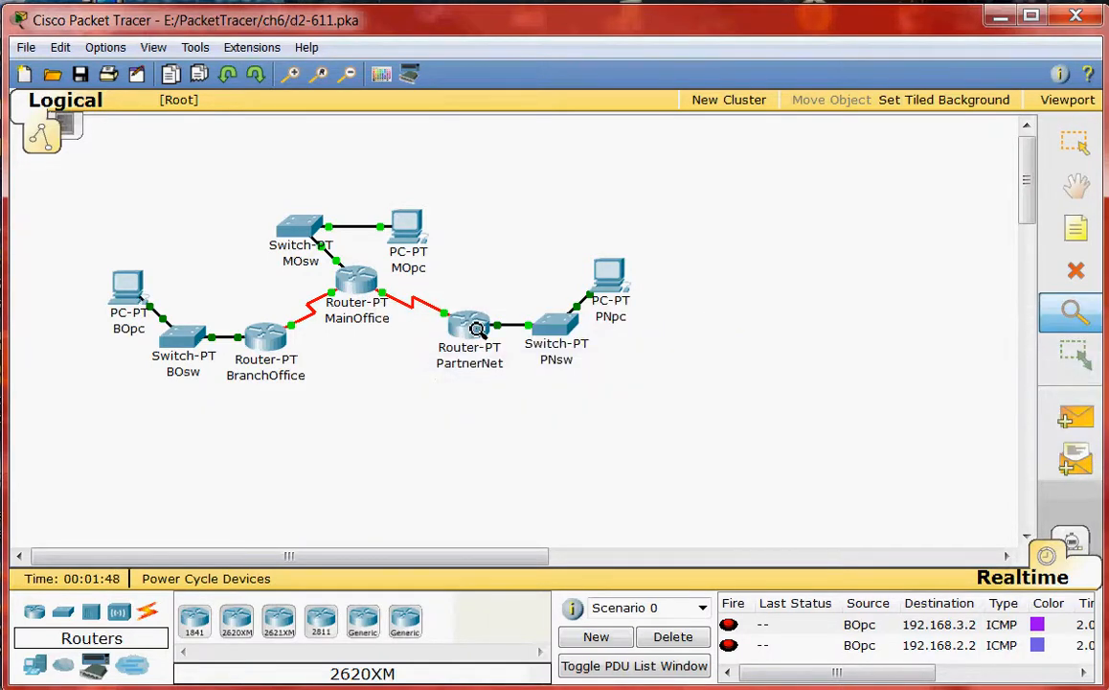
{"action": "mouse_move", "coordinate": [473, 327]}
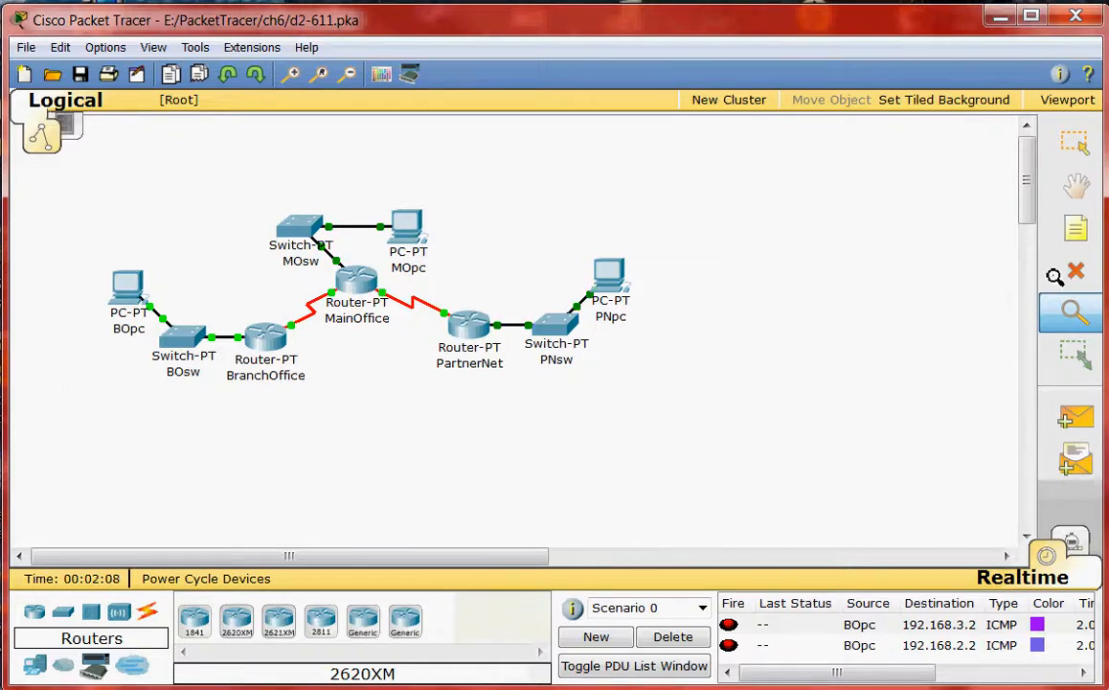
{"action": "left_click", "coordinate": [1076, 147]}
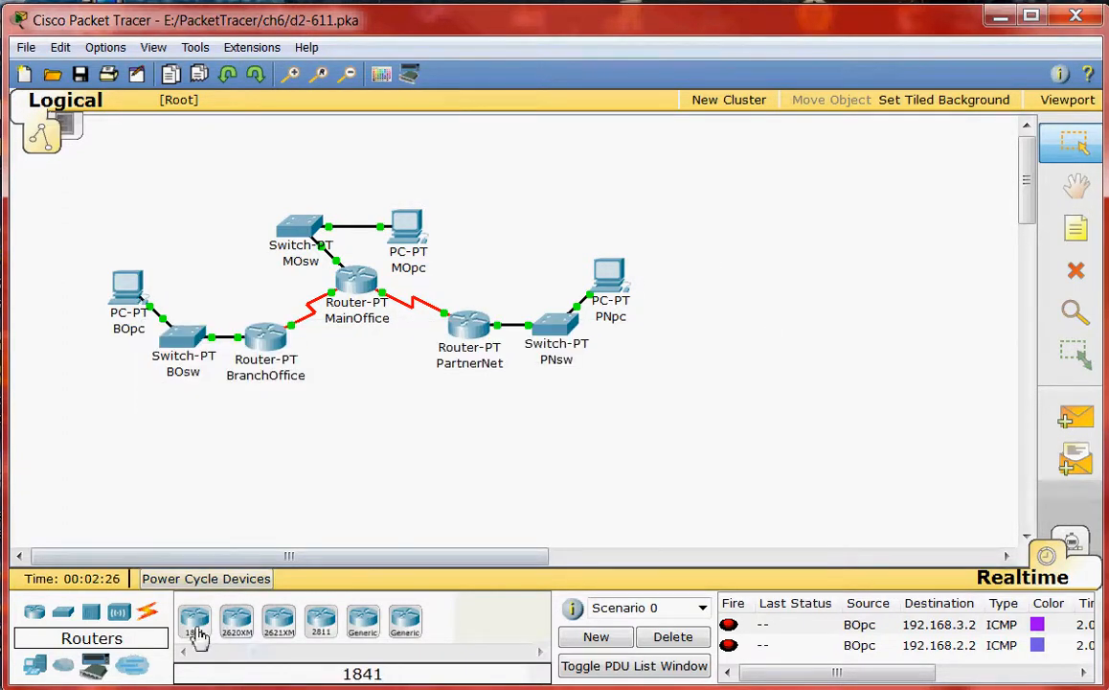
Connect BOpc to the Console port of the BranchOffice router with a console cable
{"action": "left_click", "coordinate": [147, 612]}
{"action": "left_click", "coordinate": [237, 622]}
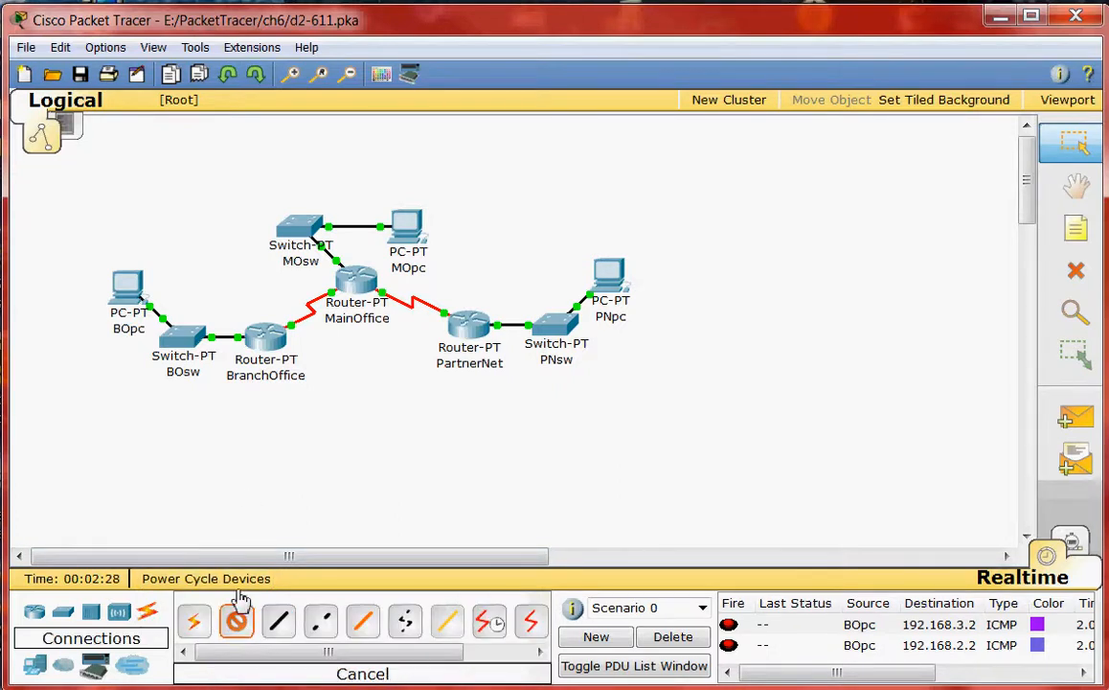
{"action": "left_click", "coordinate": [132, 284]}
{"action": "left_click", "coordinate": [131, 284]}
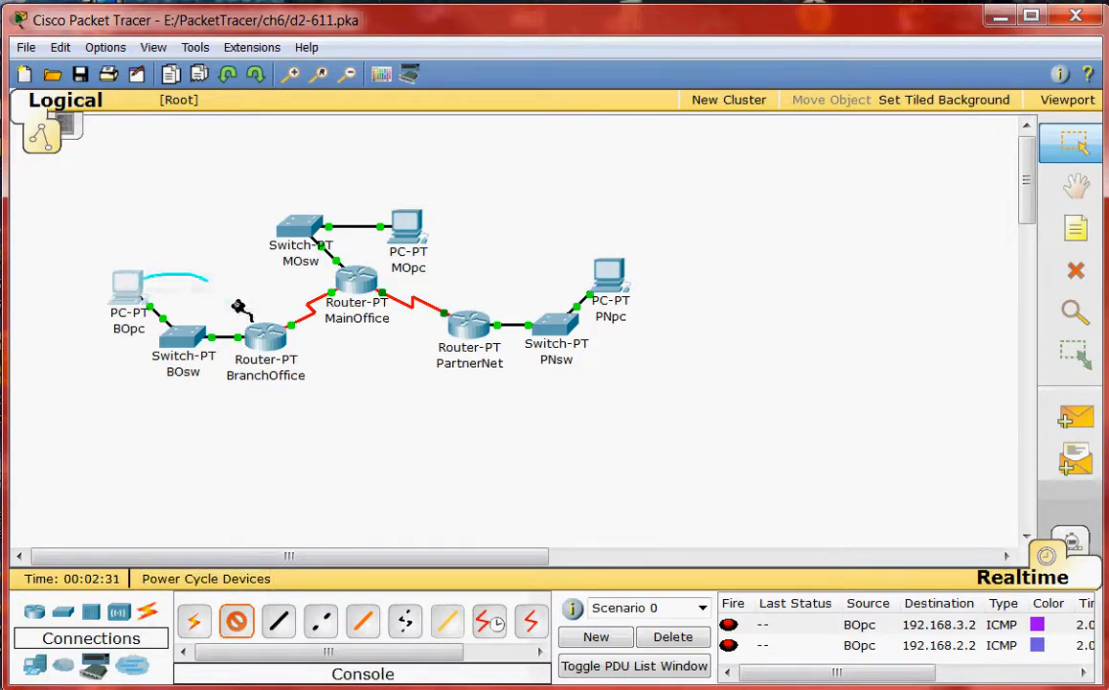
{"action": "left_click", "coordinate": [267, 343]}
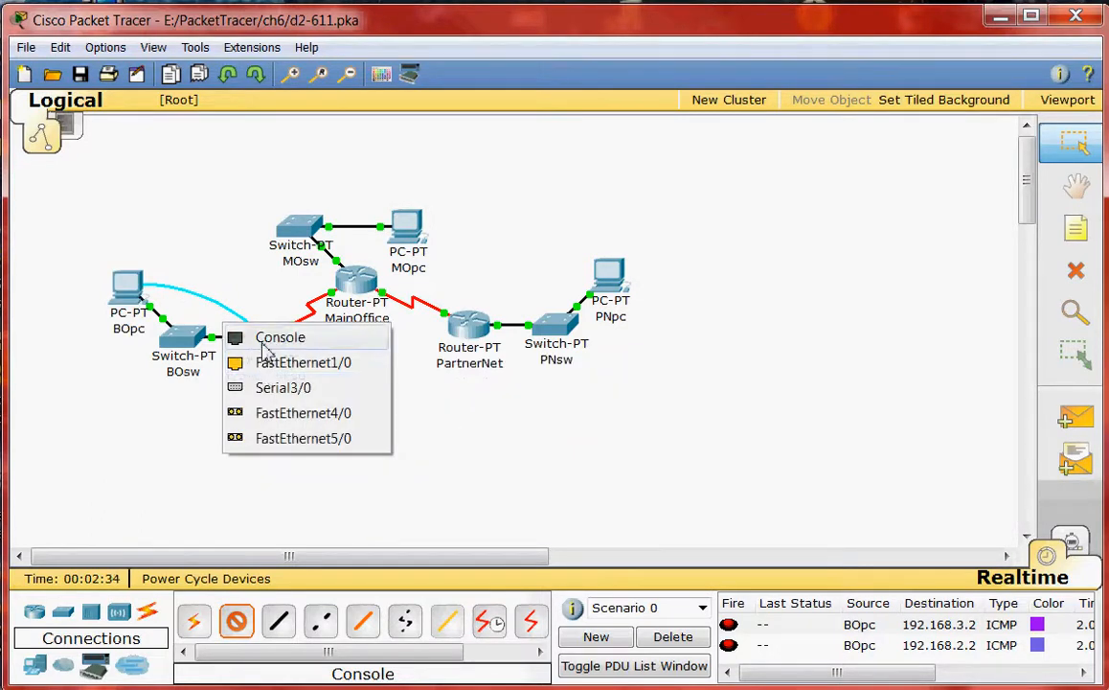
{"action": "left_click", "coordinate": [242, 338]}
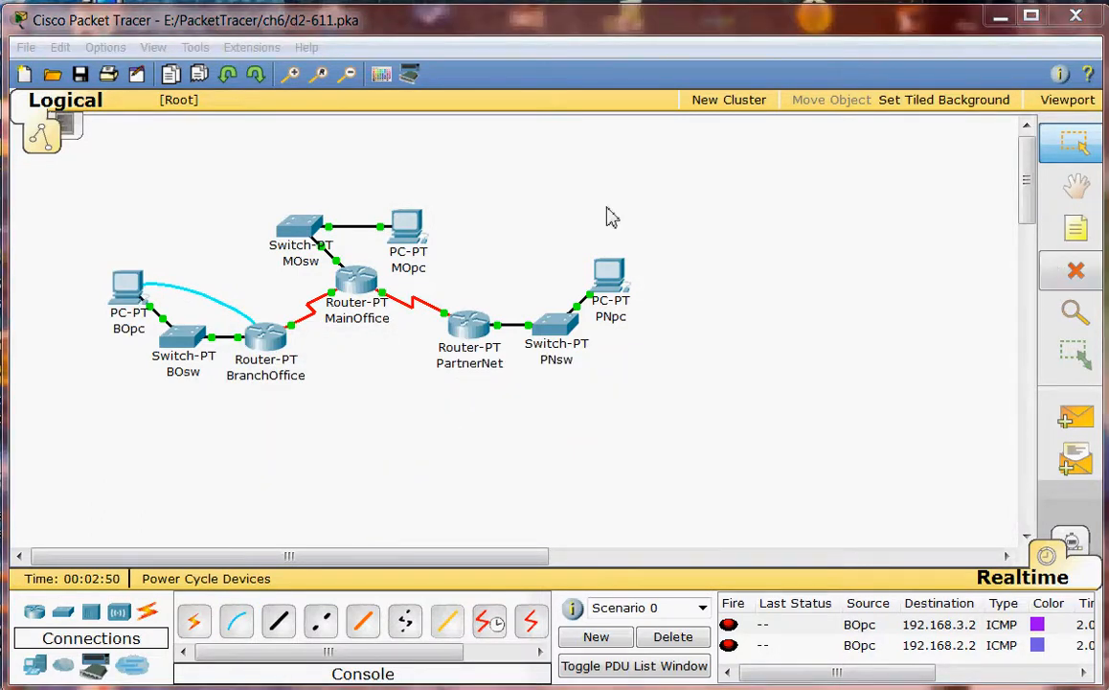
Open a terminal session on BOpc, accepting the port configuration of 9600 bits per second, 8 data bits and no parity
{"action": "left_click", "coordinate": [129, 285]}
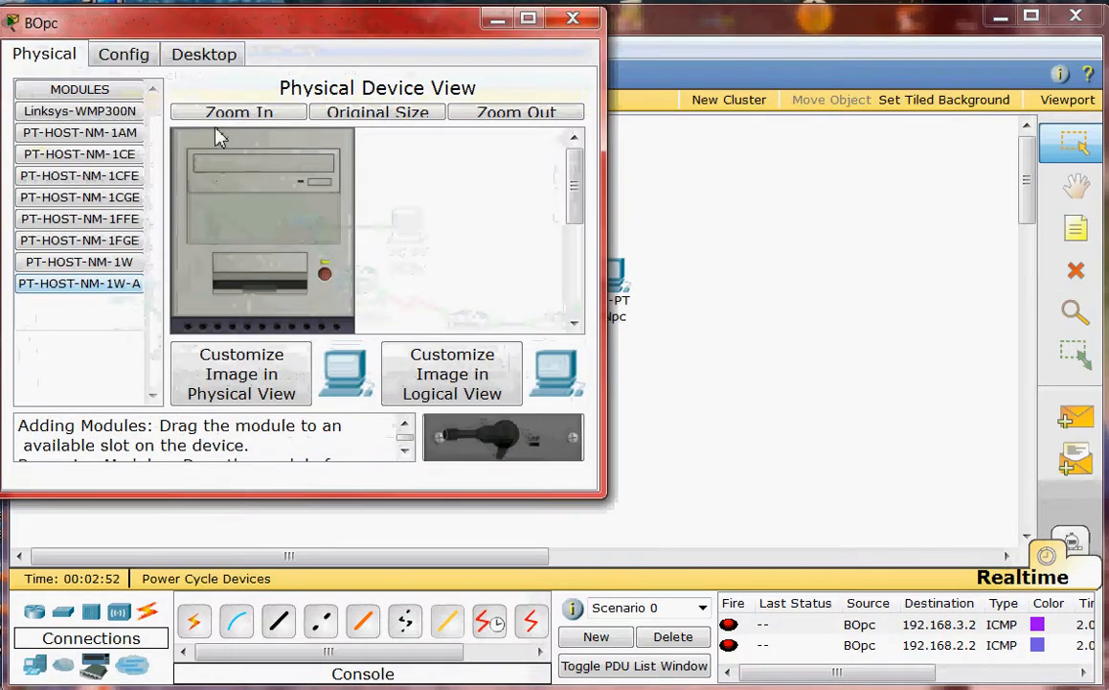
{"action": "left_click", "coordinate": [197, 58]}
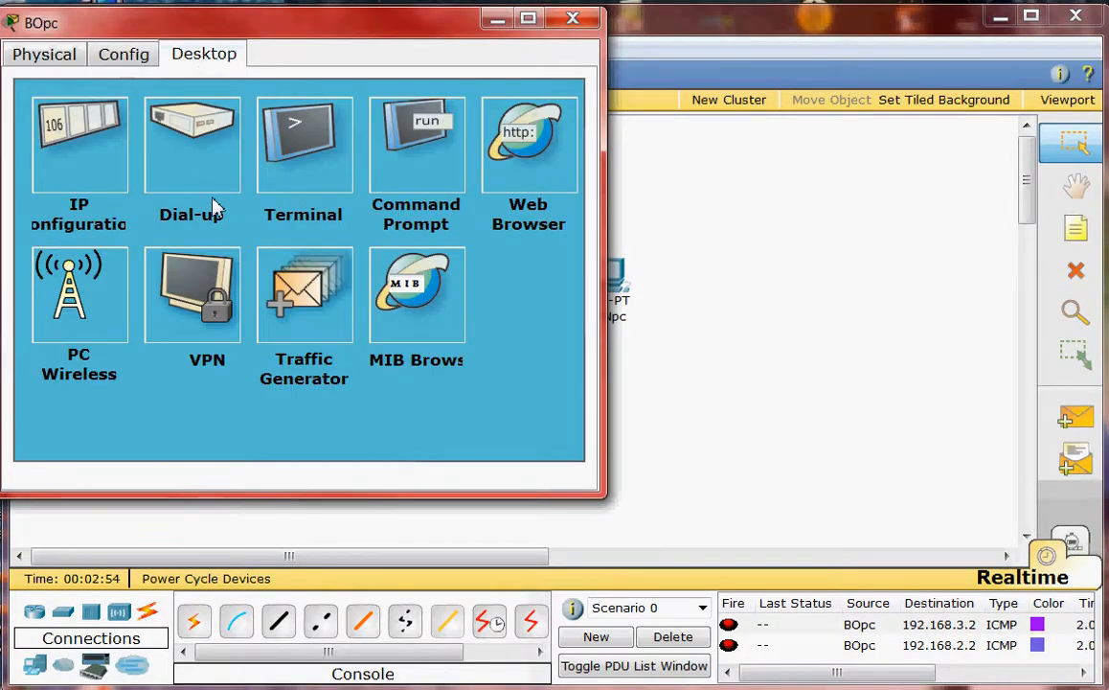
{"action": "left_click", "coordinate": [299, 156]}
{"action": "left_click_drag", "start_coordinate": [360, 9], "coordinate": [586, 67]}
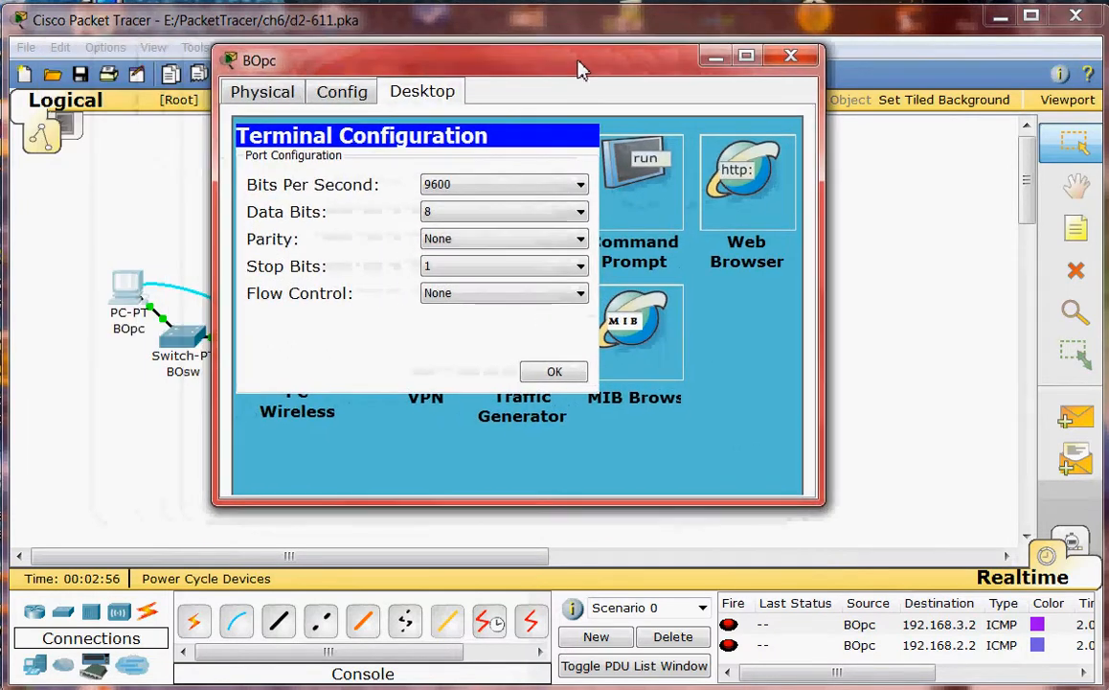
{"action": "left_click", "coordinate": [571, 373]}
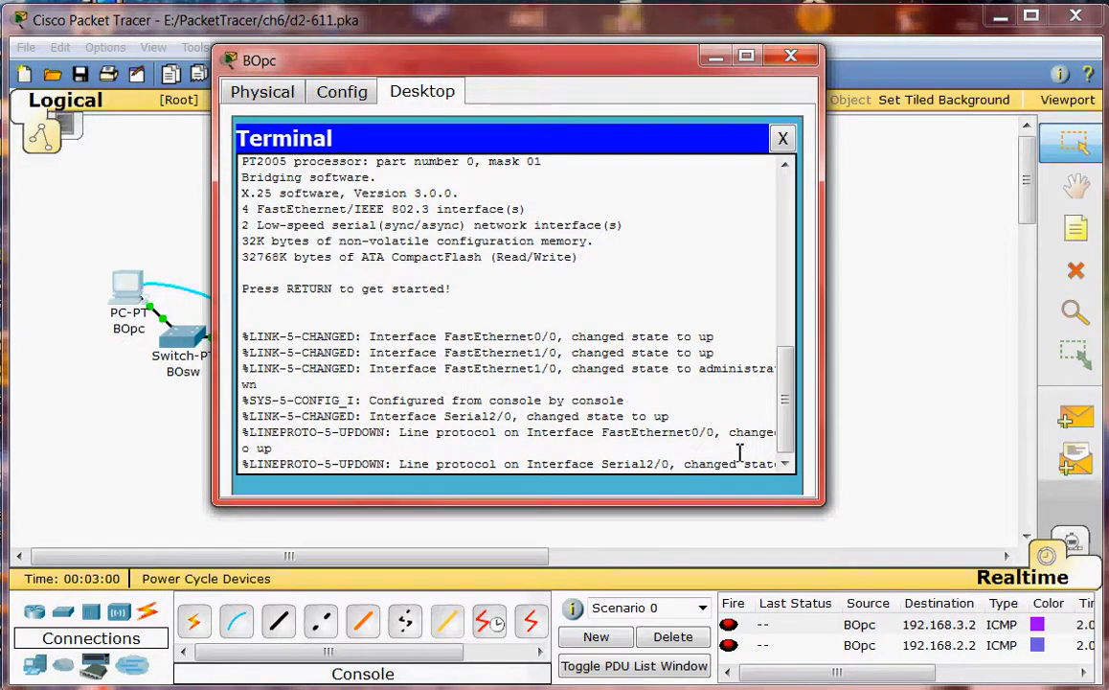
Start the BranchOffice console, enter privileged mode with enable and global configuration mode with conf t
{"action": "key", "text": "Return"}
{"action": "type", "text": "en"}
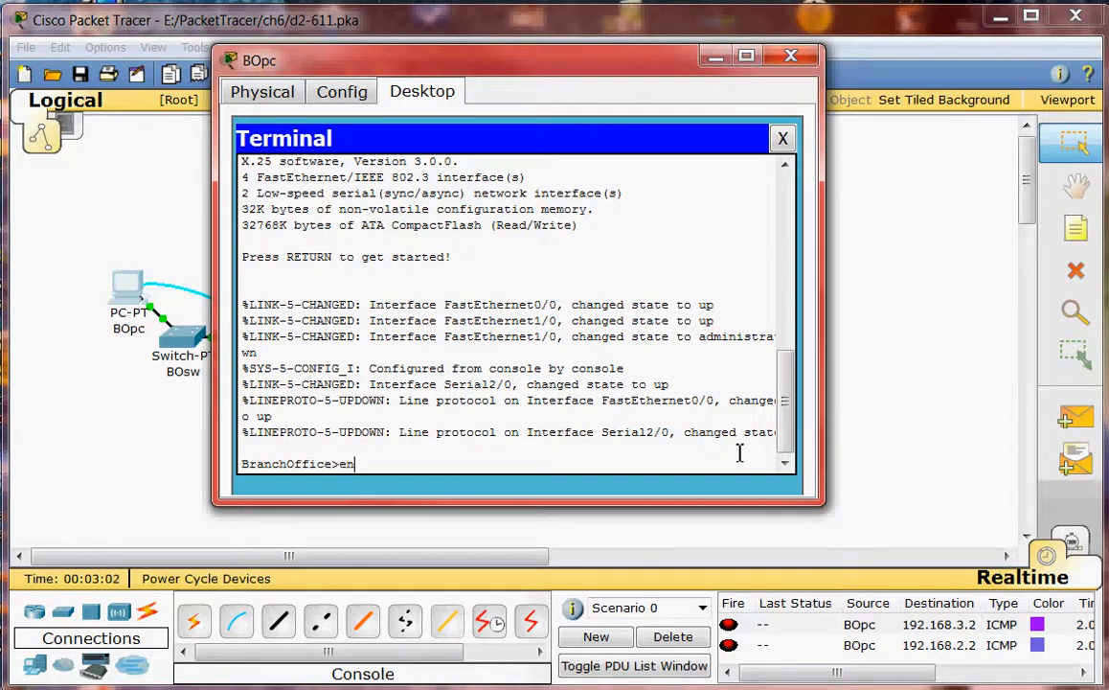
{"action": "key", "text": "Tab"}
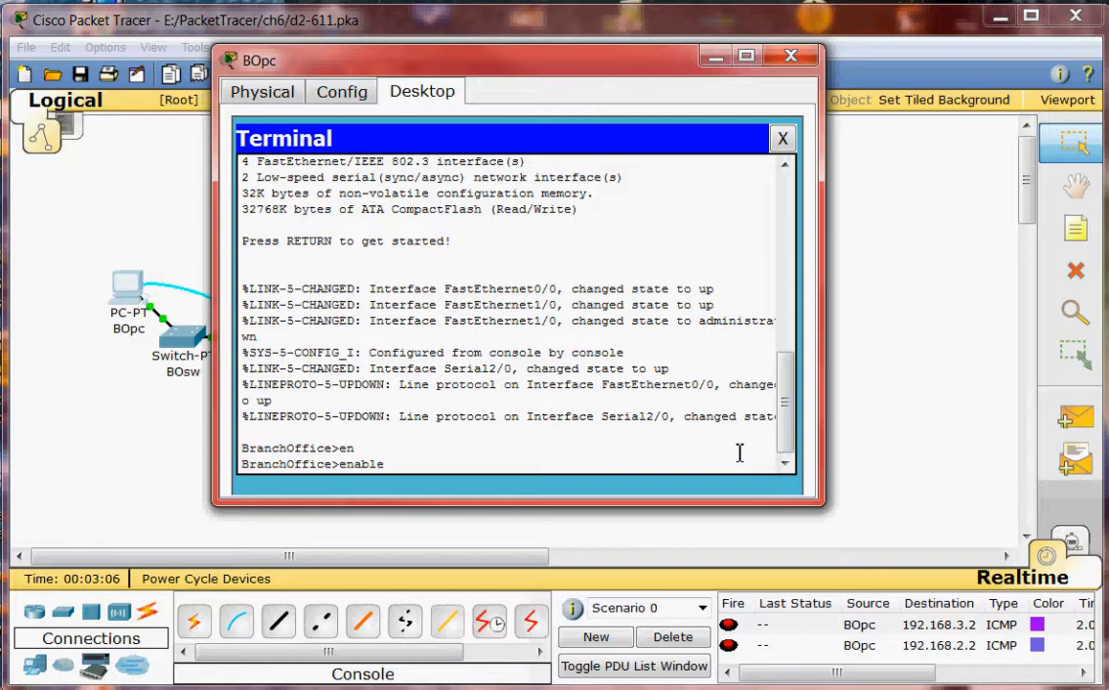
{"action": "key", "text": "Return"}
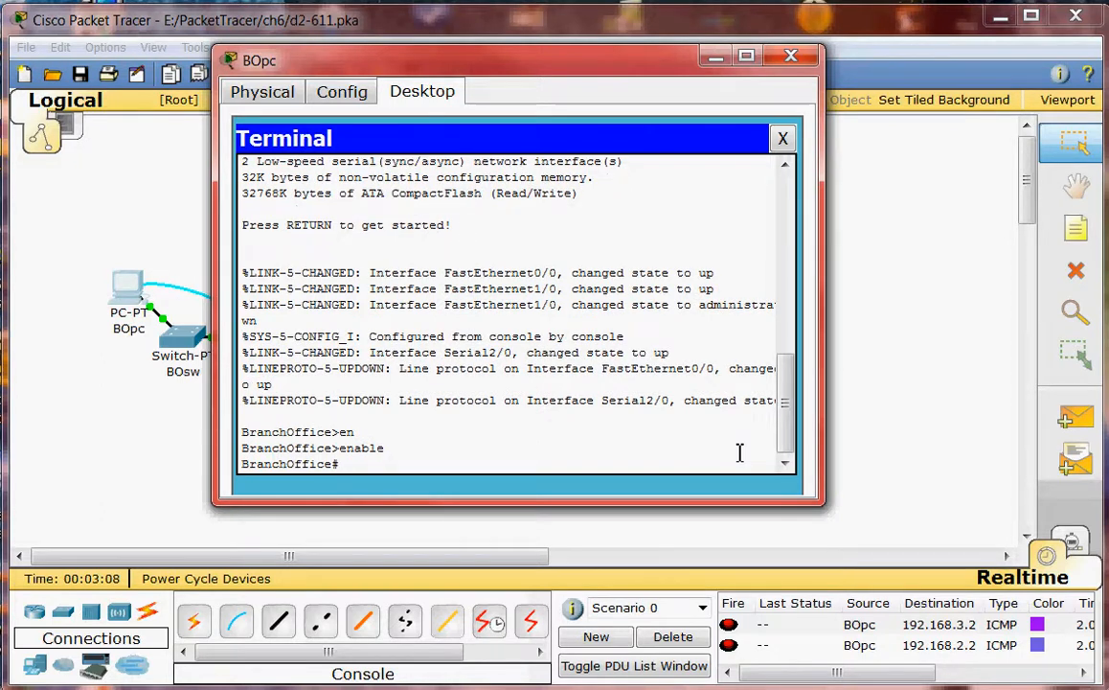
{"action": "type", "text": "conf t"}
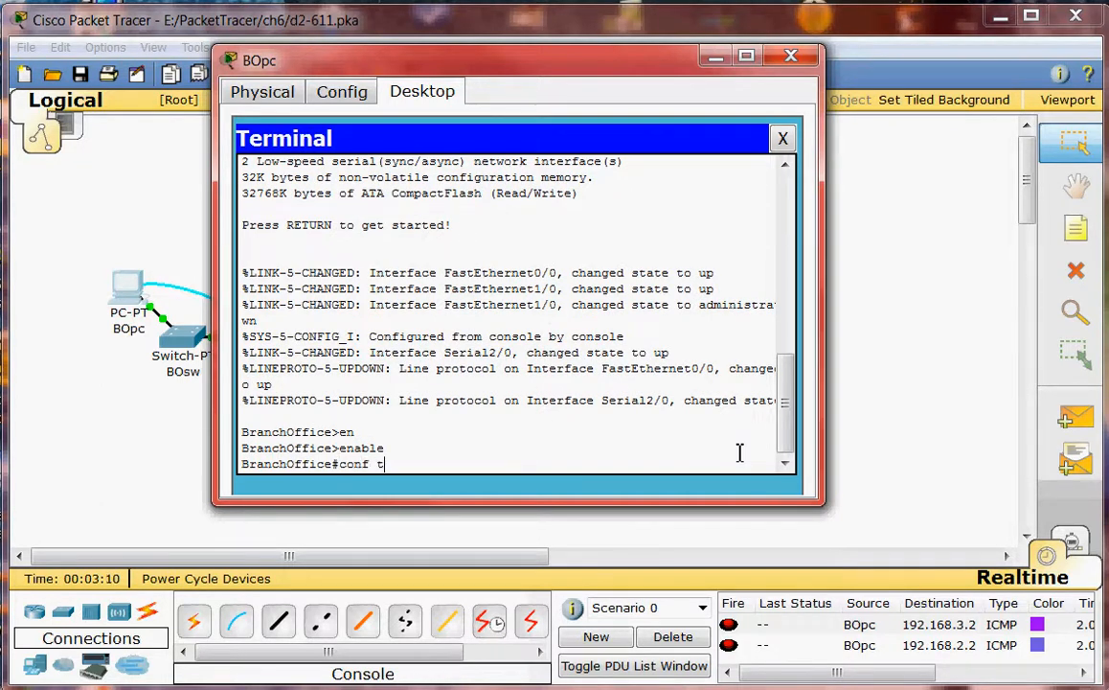
{"action": "key", "text": "Return"}
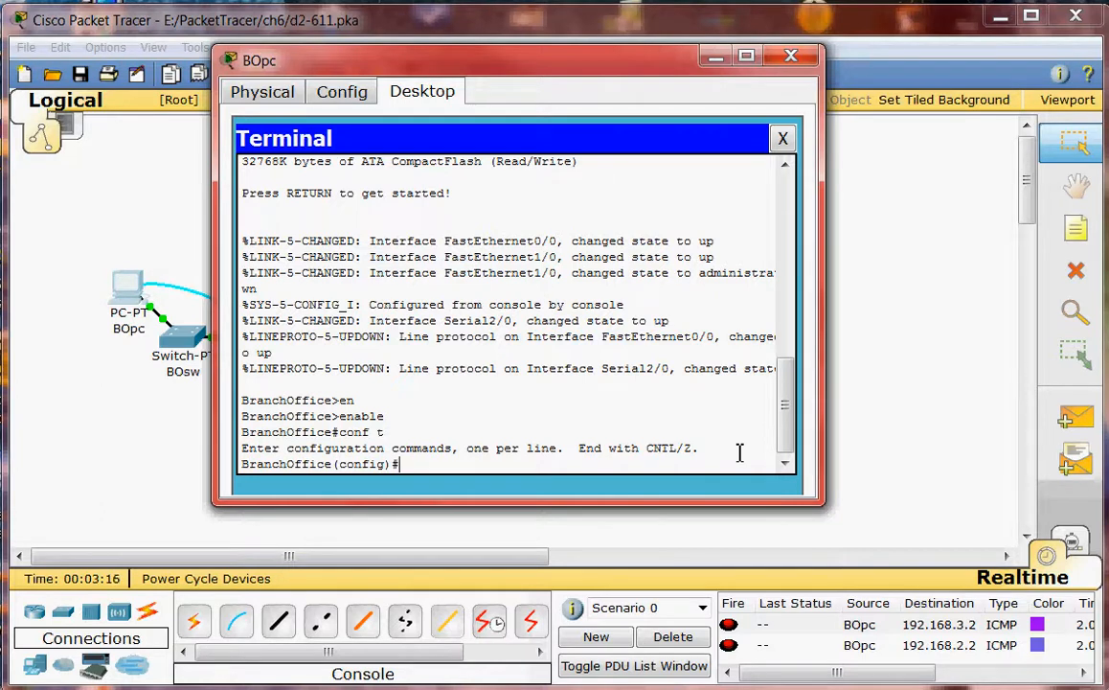
Check the serial link between BranchOffice and MainOffice, and set BranchOffice's default route with ip route 0.0.0.0 0.0.0.0 10.10.10.1
{"action": "type", "text": "ip route 0.0.0.0 0.0.0.0"}
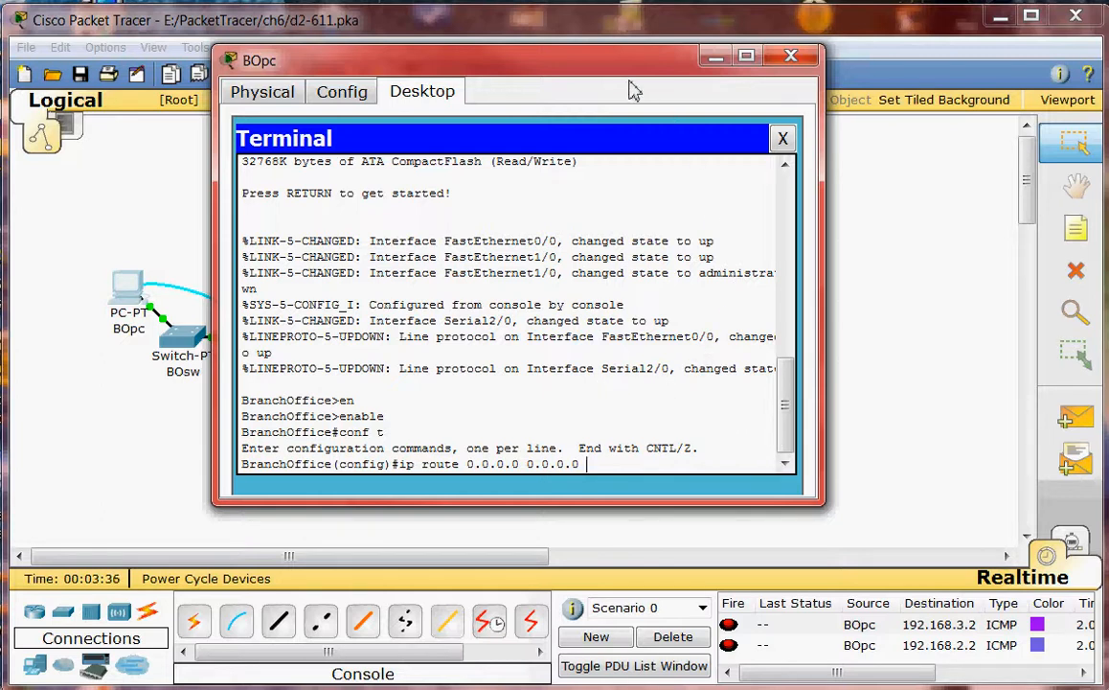
{"action": "left_click_drag", "start_coordinate": [541, 60], "coordinate": [902, 114]}
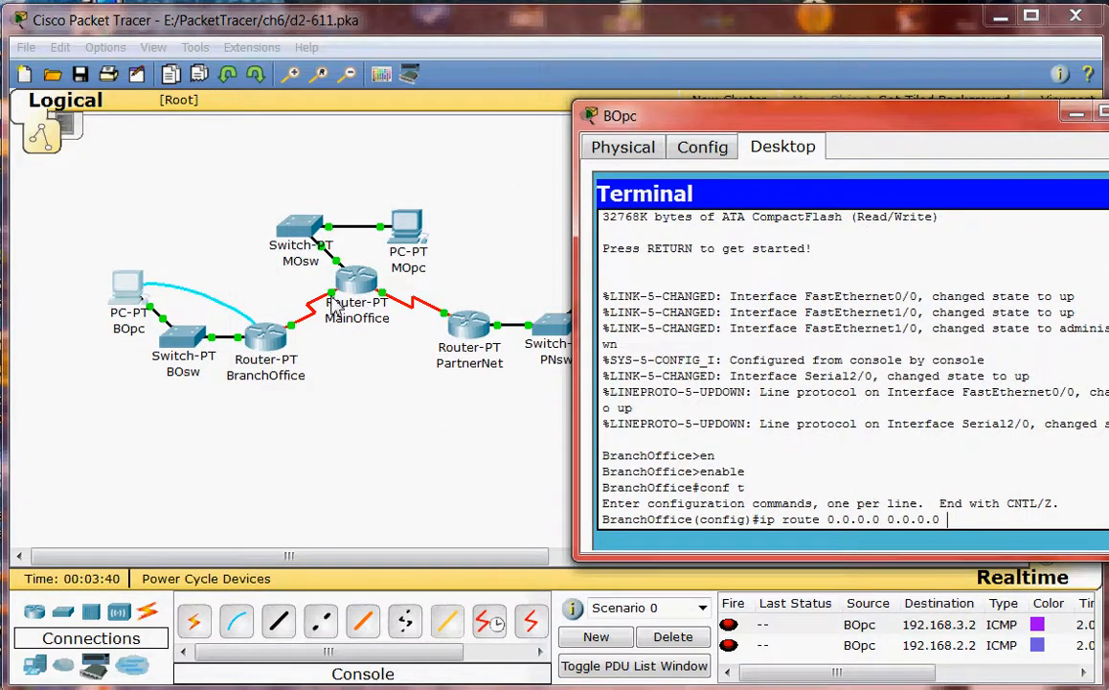
{"action": "left_click_drag", "start_coordinate": [856, 136], "coordinate": [566, 379]}
{"action": "left_click", "coordinate": [1072, 311]}
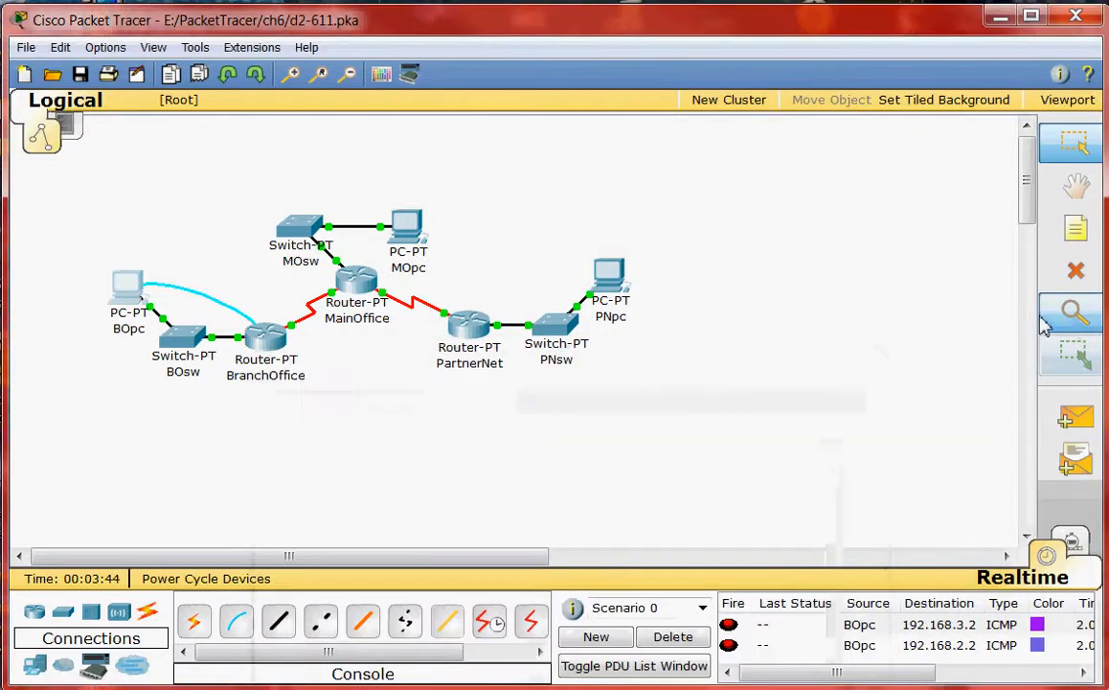
{"action": "mouse_move", "coordinate": [321, 302]}
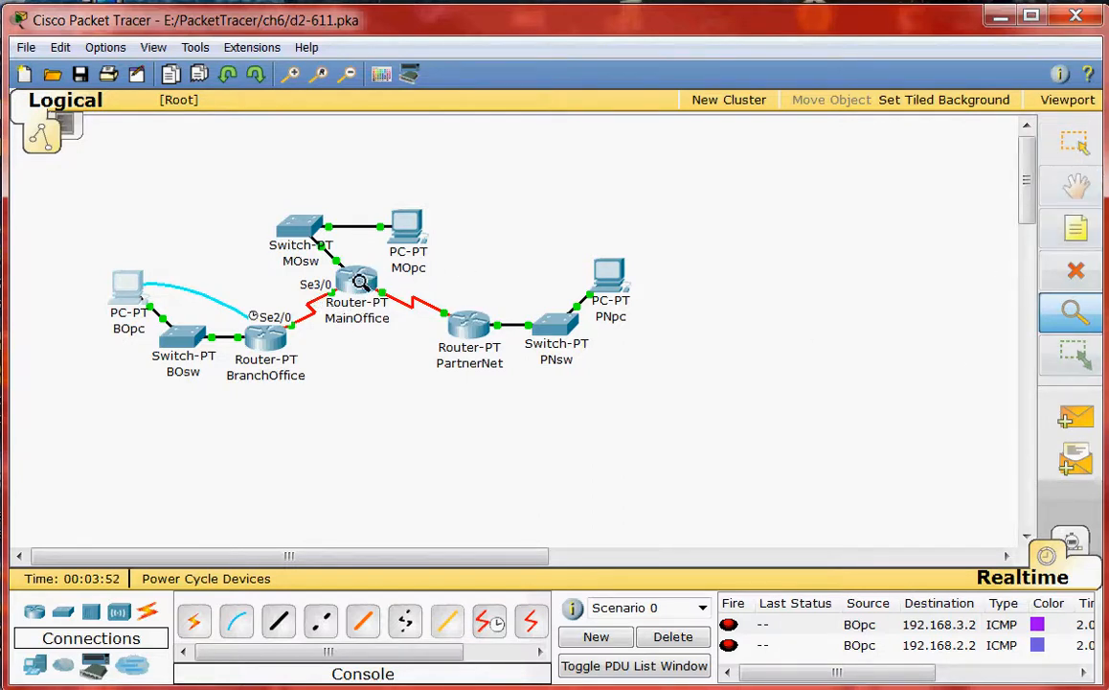
{"action": "mouse_move", "coordinate": [359, 281]}
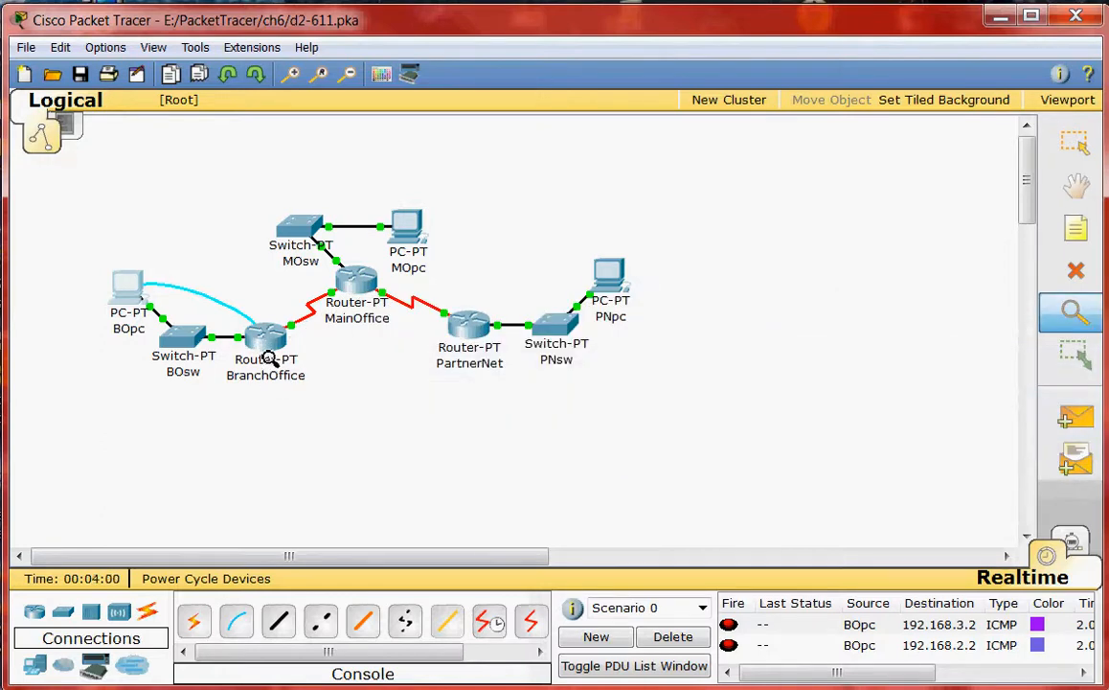
{"action": "mouse_move", "coordinate": [267, 347]}
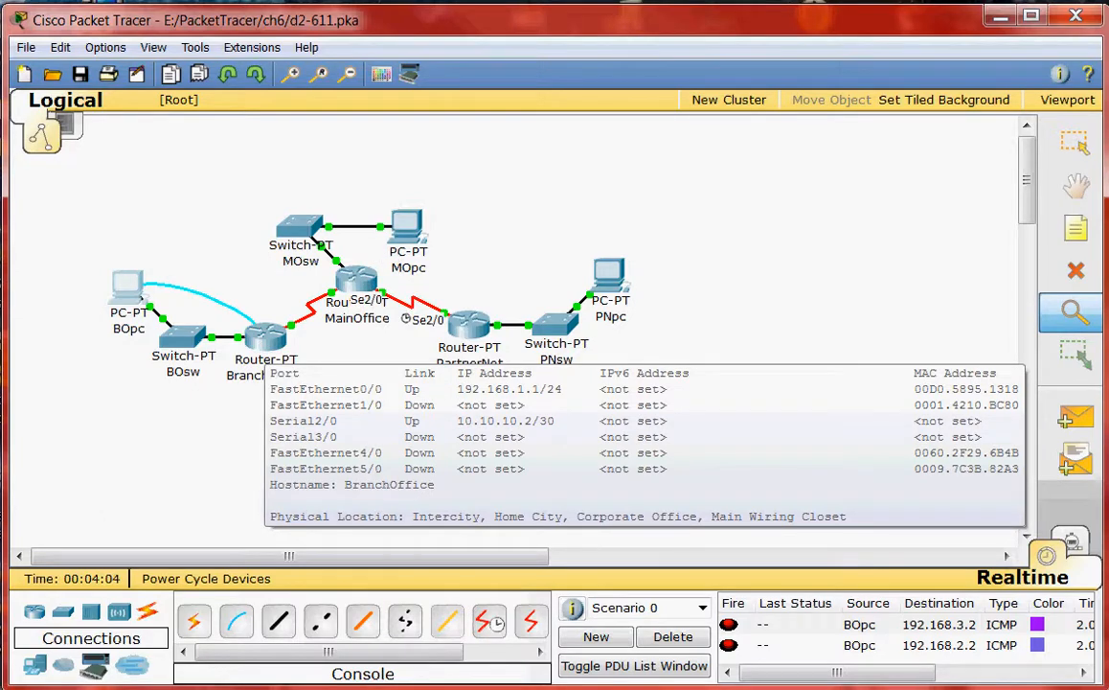
{"action": "key", "text": "alt+Tab"}
{"action": "left_click_drag", "start_coordinate": [583, 371], "coordinate": [606, 154]}
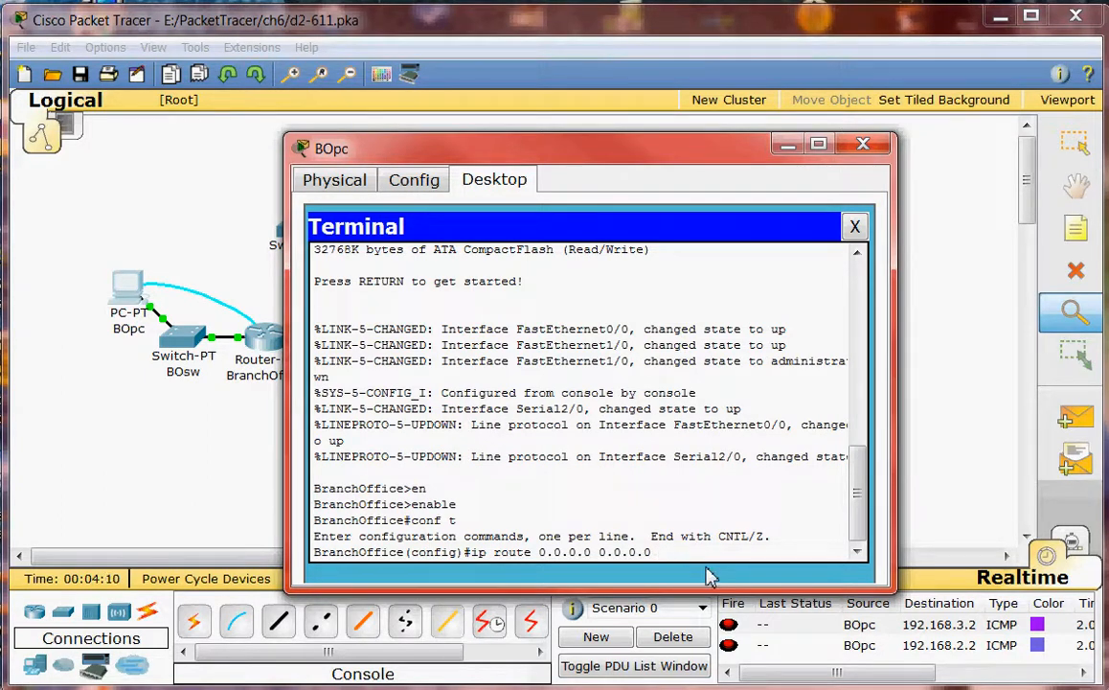
{"action": "type", "text": "10.10.10.1"}
{"action": "key", "text": "Return"}
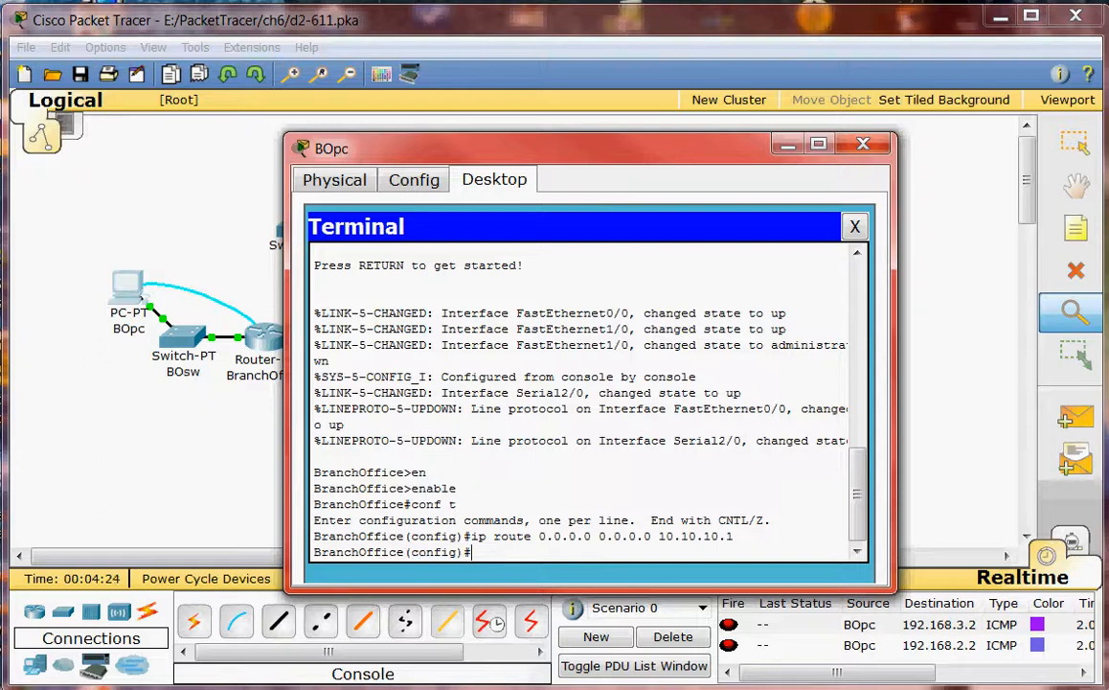
Exit configuration mode on BranchOffice and save the running configuration with copy run start, accepting the startup-config filename
{"action": "type", "text": "exit"}
{"action": "key", "text": "Return"}
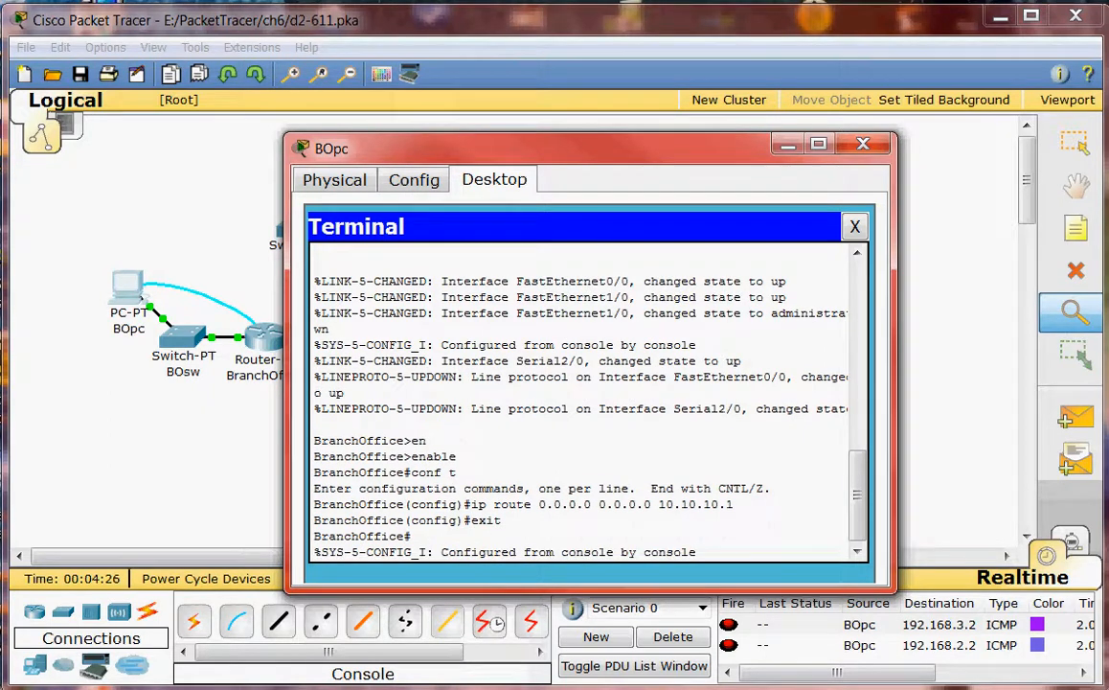
{"action": "key", "text": "Return"}
{"action": "type", "text": "copy run start"}
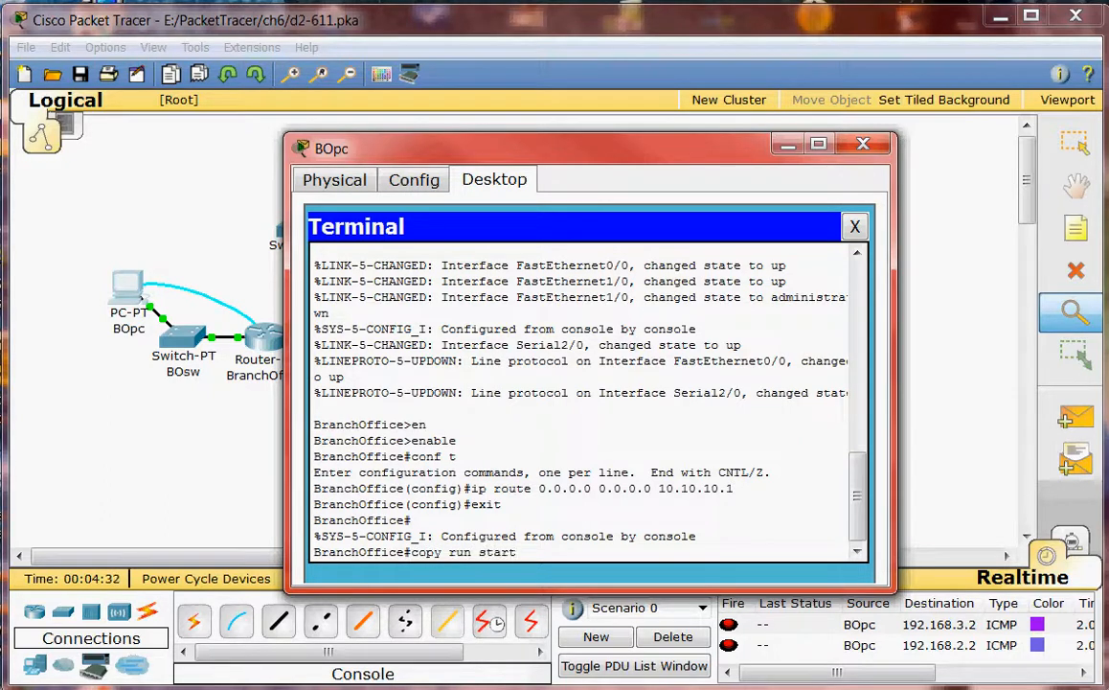
{"action": "key", "text": "Return"}
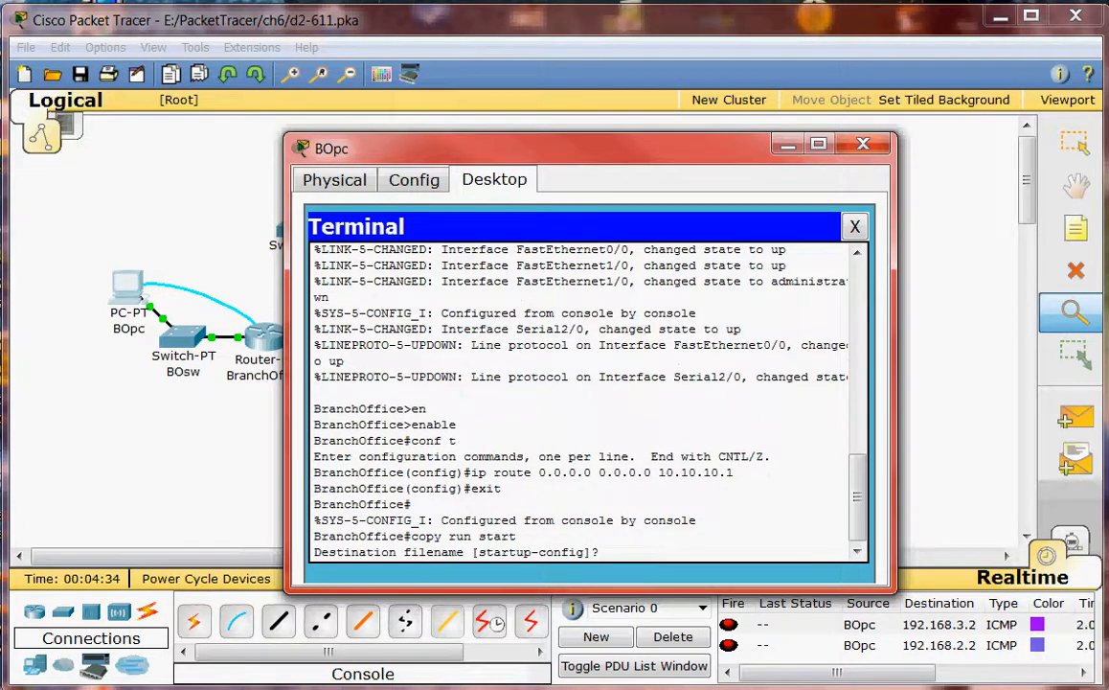
{"action": "key", "text": "Return"}
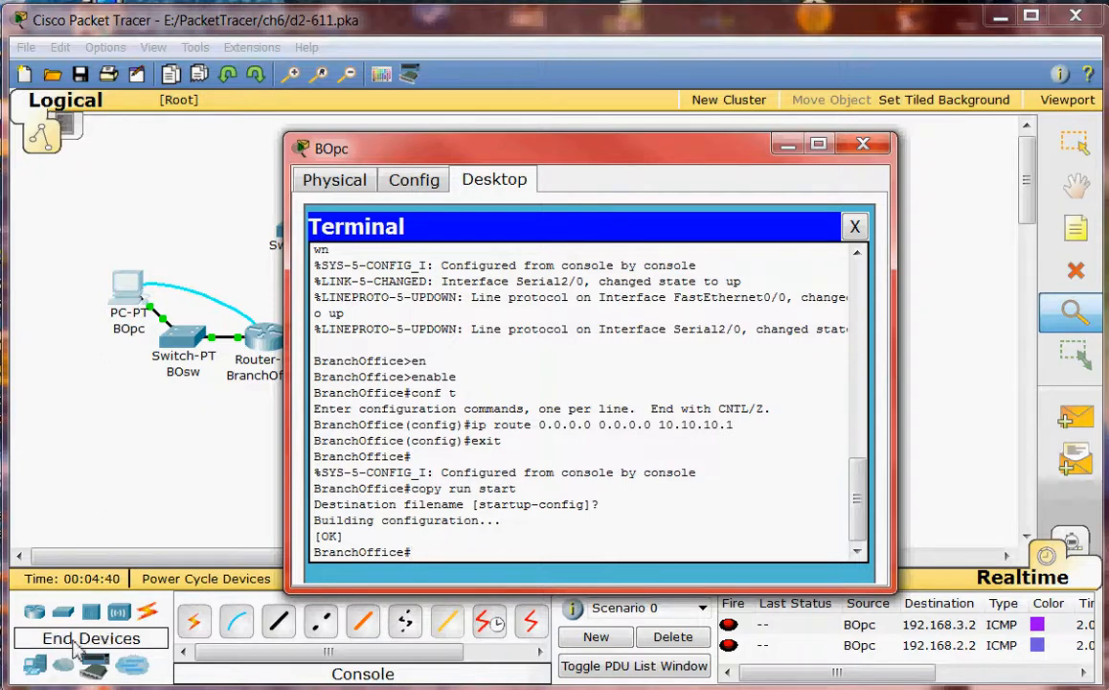
End the BranchOffice console session with exit and close the BOpc window
{"action": "type", "text": "exit"}
{"action": "key", "text": "Return"}
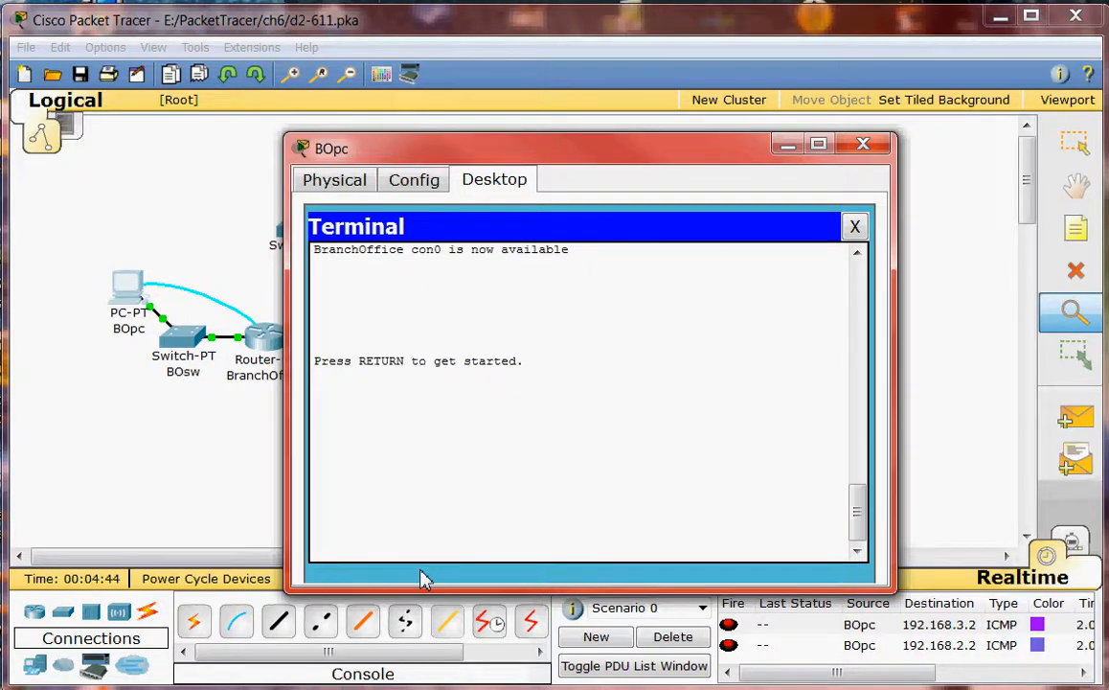
{"action": "left_click", "coordinate": [863, 149]}
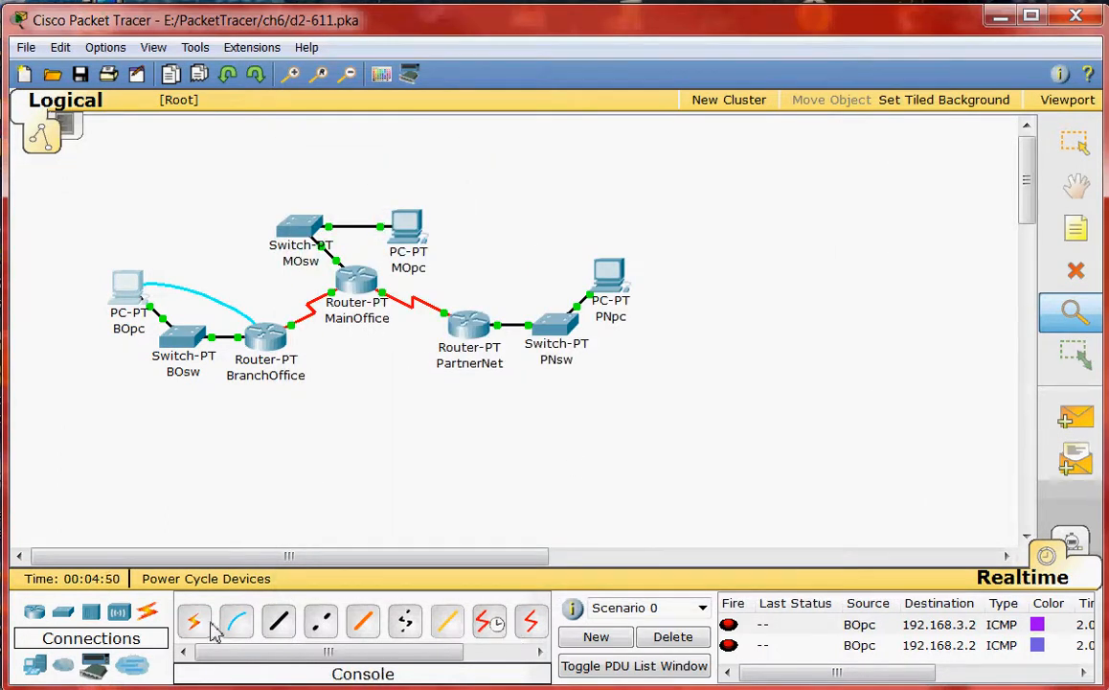
Connect PNpc to the Console port of the PartnerNet router with a console cable
{"action": "left_click", "coordinate": [237, 622]}
{"action": "left_click", "coordinate": [602, 279]}
{"action": "left_click", "coordinate": [603, 277]}
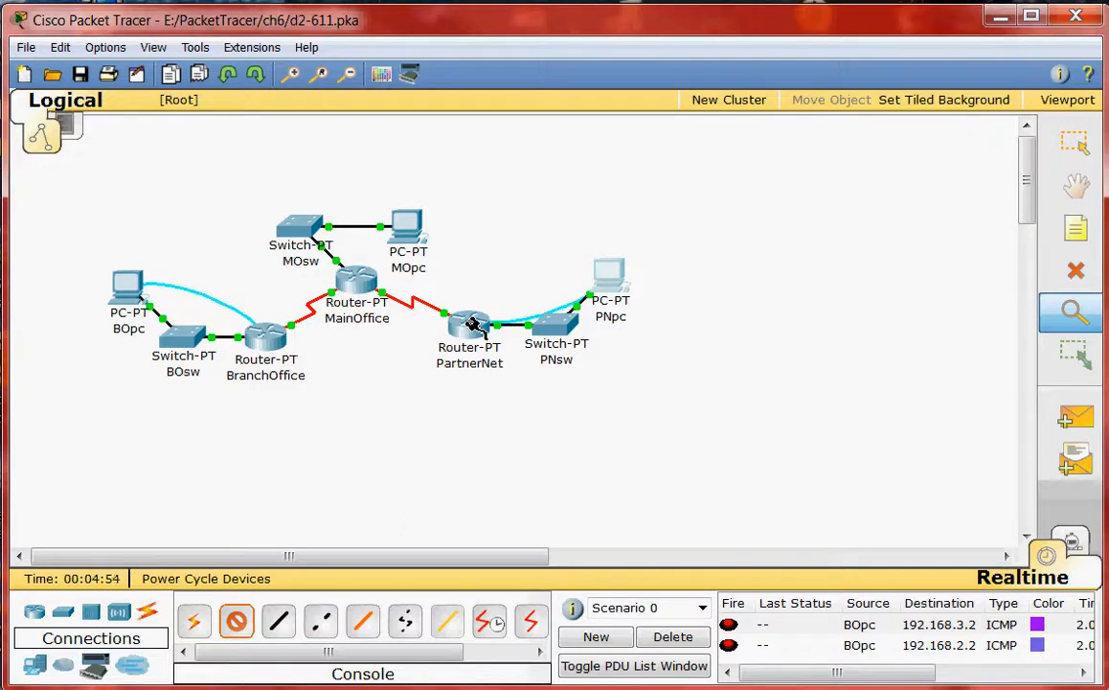
{"action": "left_click", "coordinate": [476, 326]}
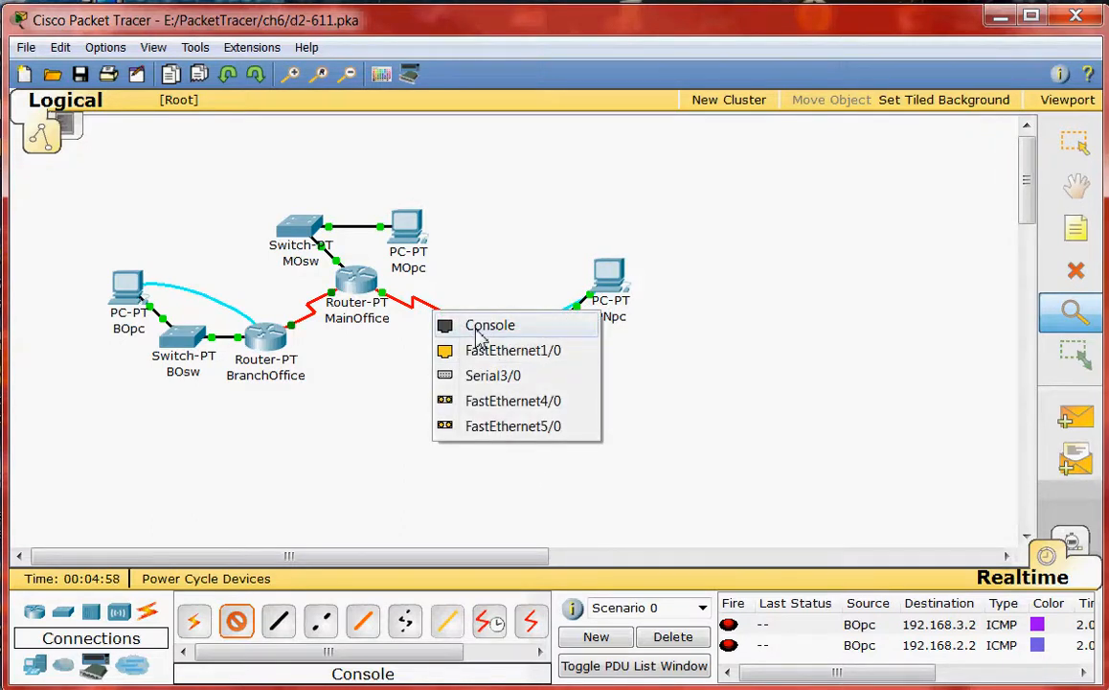
{"action": "left_click", "coordinate": [479, 330]}
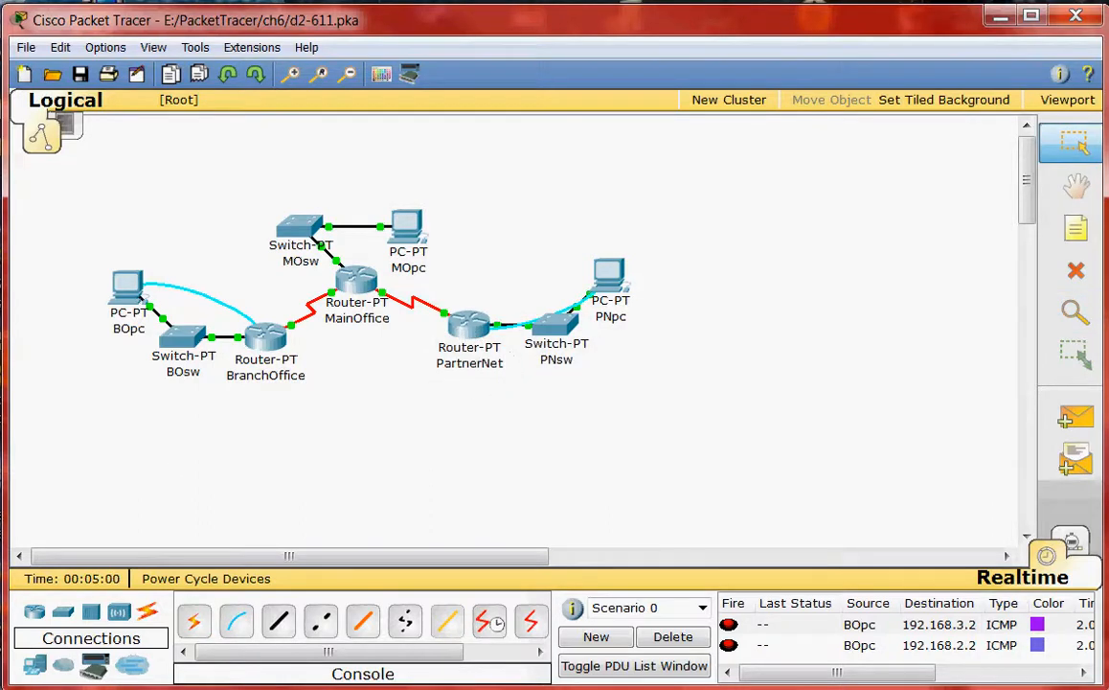
Inspect the MainOffice router's end of the serial link to PartnerNet to identify the next-hop address
{"action": "left_click", "coordinate": [1091, 326]}
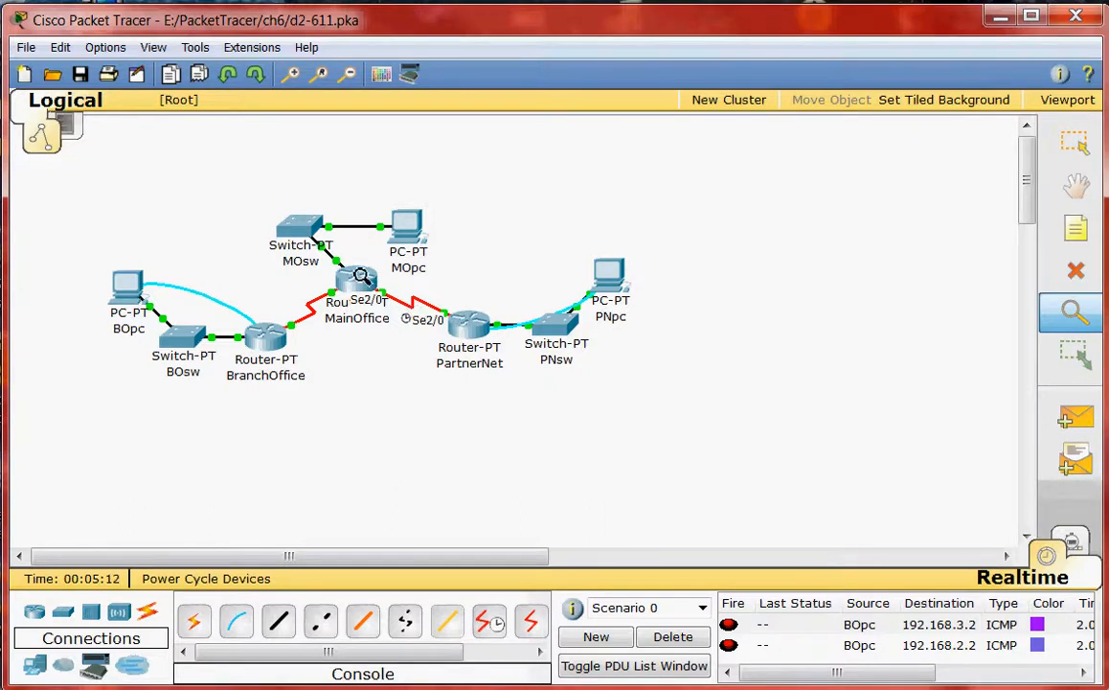
{"action": "mouse_move", "coordinate": [363, 281]}
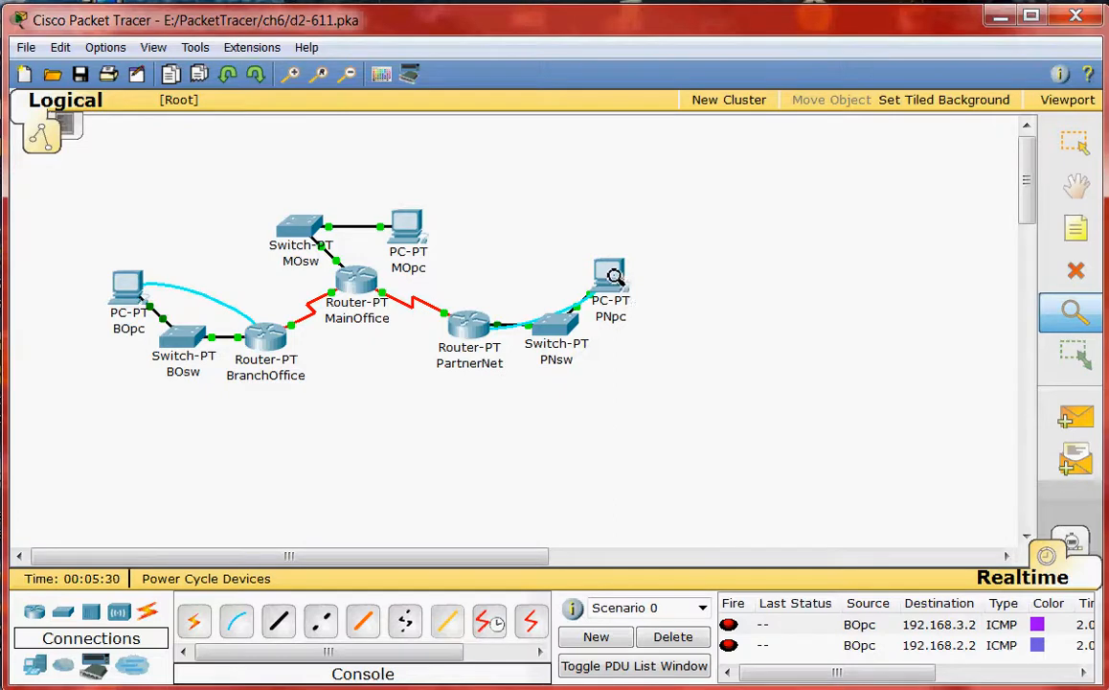
{"action": "left_click", "coordinate": [1074, 141]}
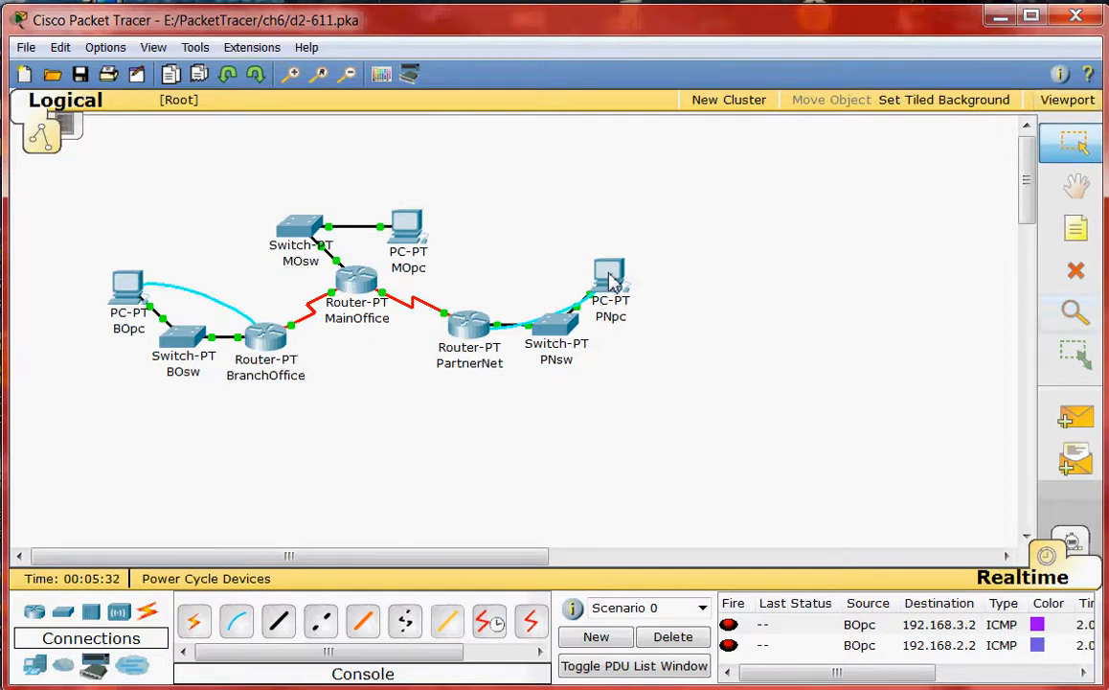
Open a terminal session on PNpc to the PartnerNet router, accepting the default port configuration of 9600 bits per second
{"action": "left_click", "coordinate": [606, 275]}
{"action": "left_click_drag", "start_coordinate": [265, 53], "coordinate": [473, 83]}
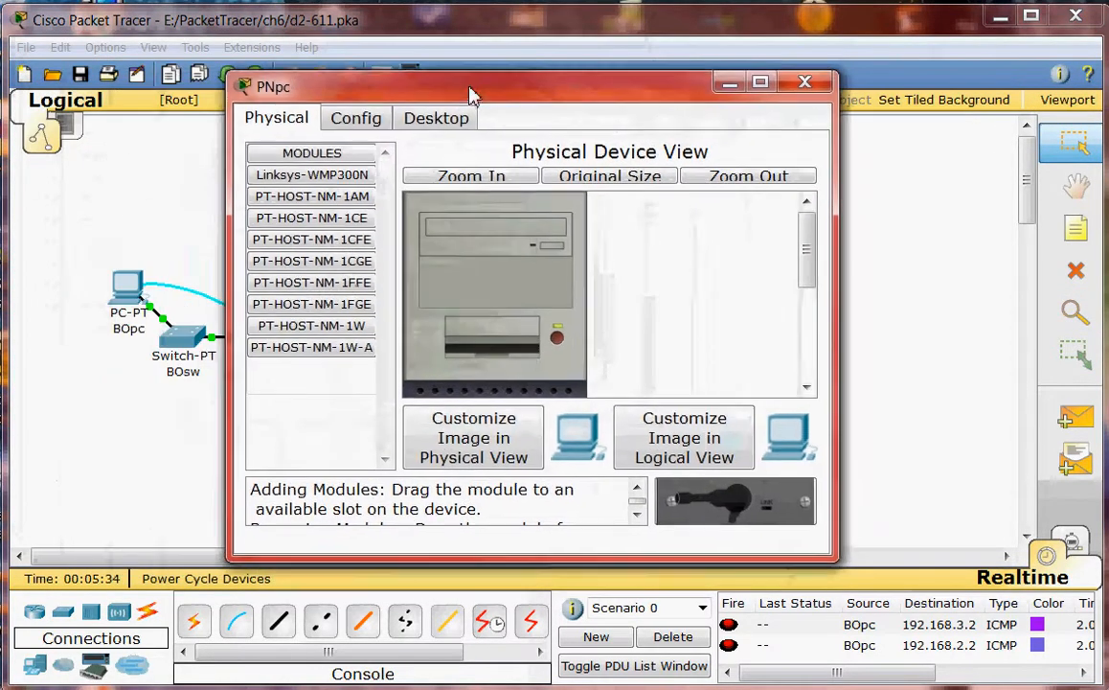
{"action": "left_click", "coordinate": [441, 122]}
{"action": "left_click", "coordinate": [565, 222]}
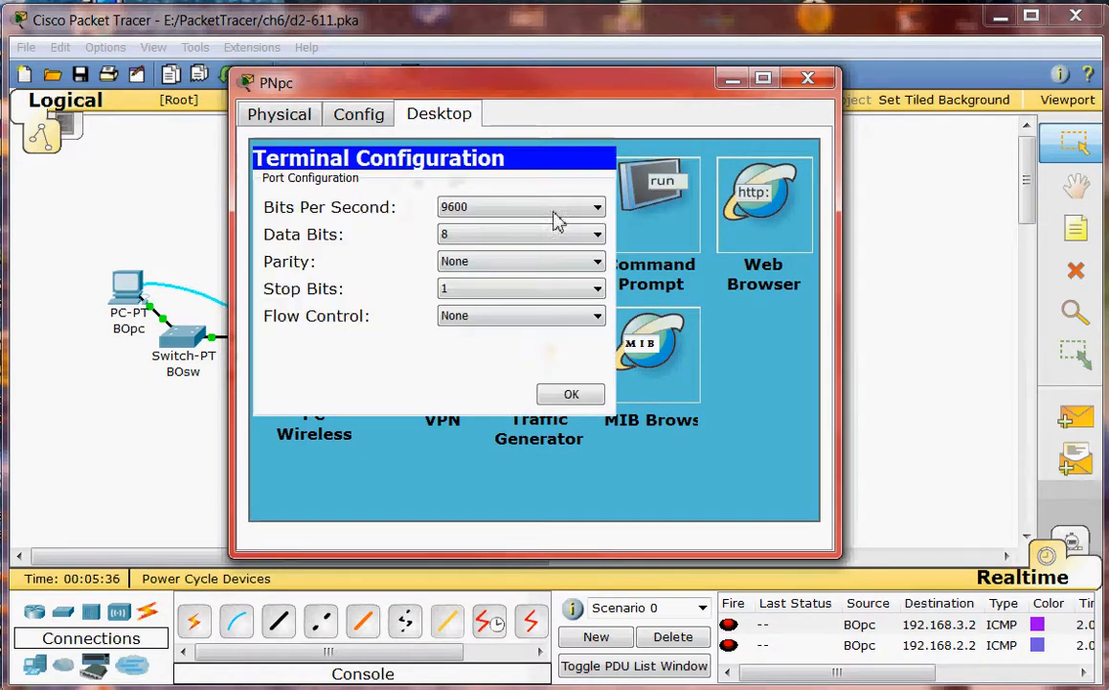
{"action": "left_click", "coordinate": [567, 394]}
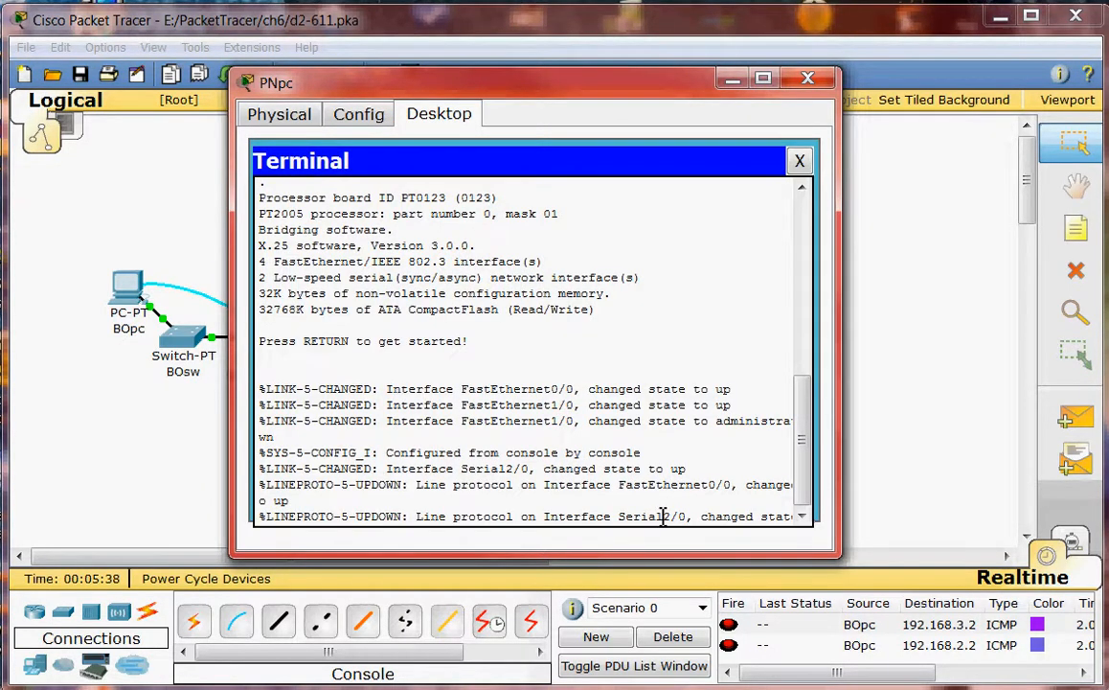
Enter global configuration mode on PartnerNet and set its default route with ip route 0.0.0.0 0.0.0.0 10.10.10.5
{"action": "key", "text": "Return"}
{"action": "type", "text": "en"}
{"action": "key", "text": "Return"}
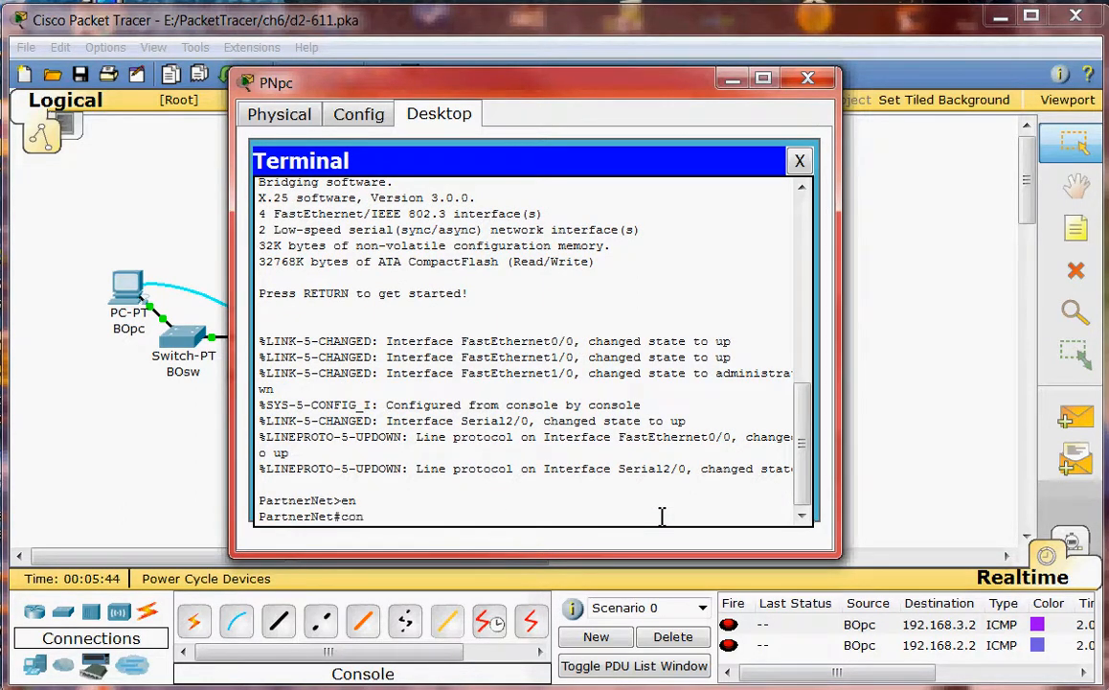
{"action": "type", "text": "conf t"}
{"action": "key", "text": "Return"}
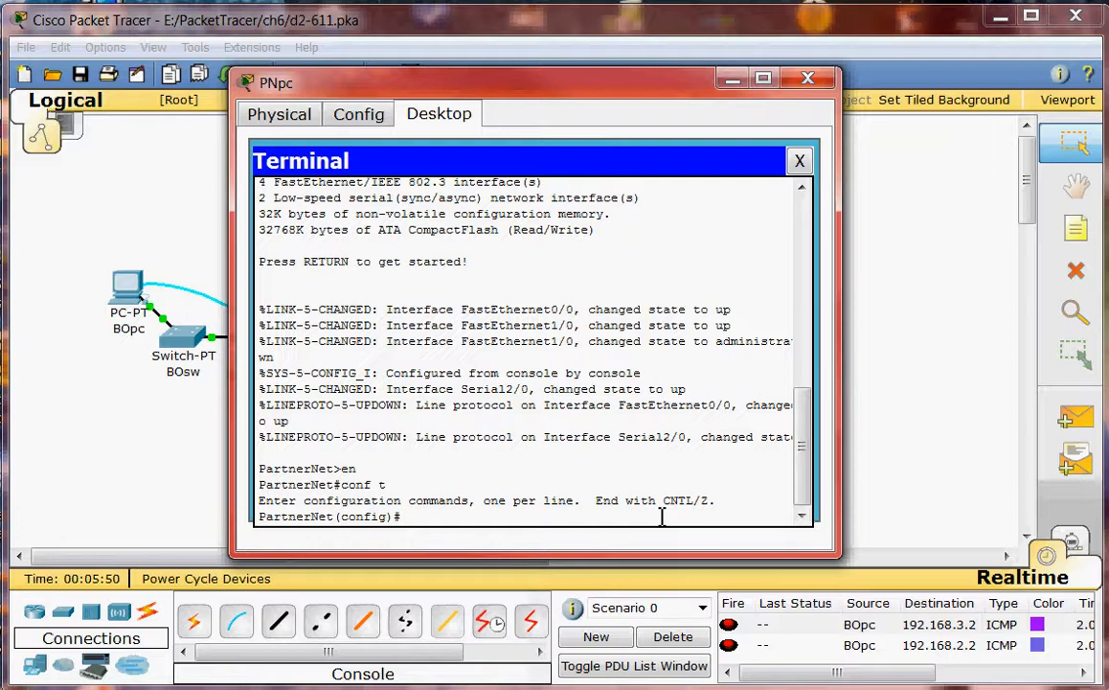
{"action": "type", "text": "ip route 0.0.0.0"}
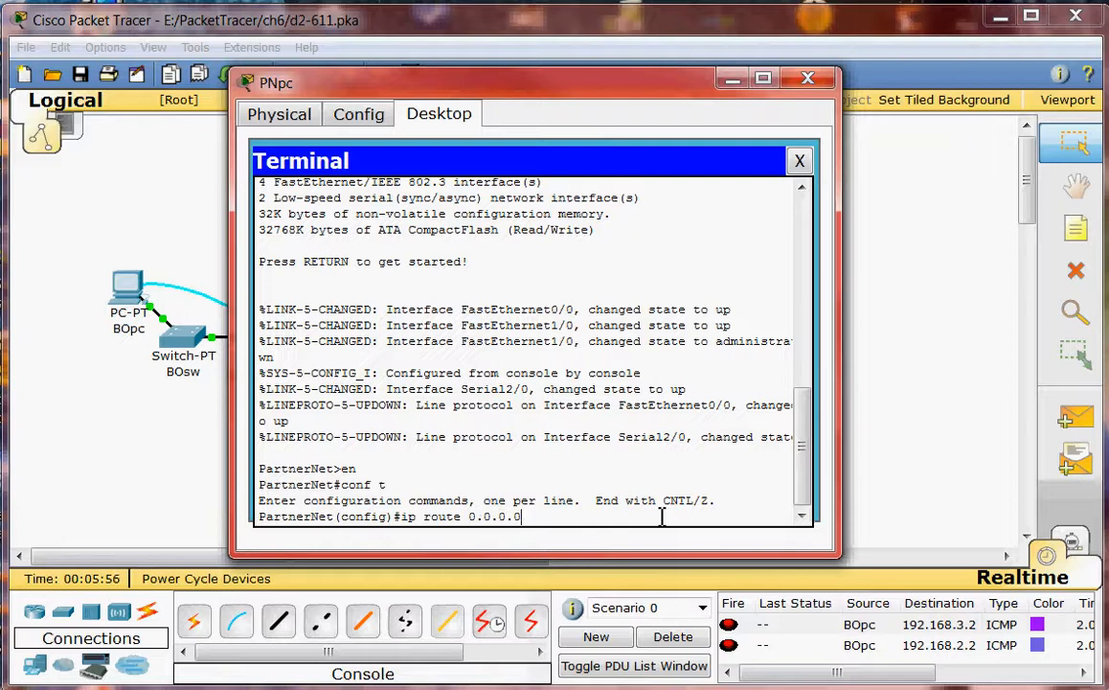
{"action": "type", "text": " 0.0.0.0 10.10.10.5"}
{"action": "key", "text": "Return"}
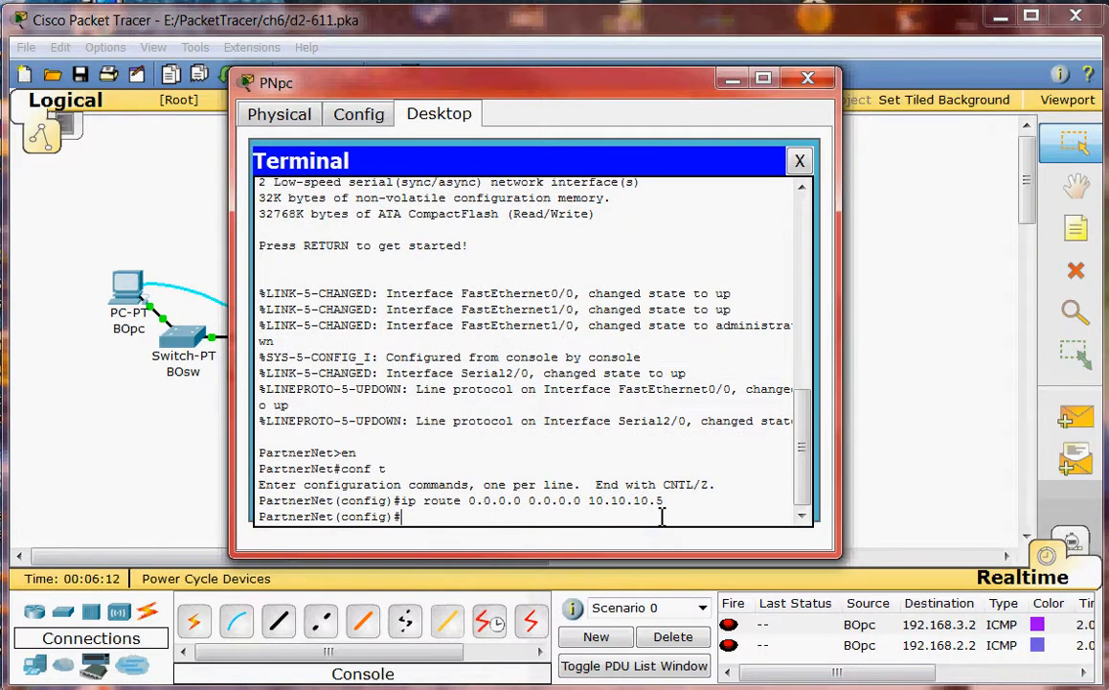
Exit configuration mode on PartnerNet and save the running configuration with copy run start, accepting the startup-config filename
{"action": "type", "text": "exit"}
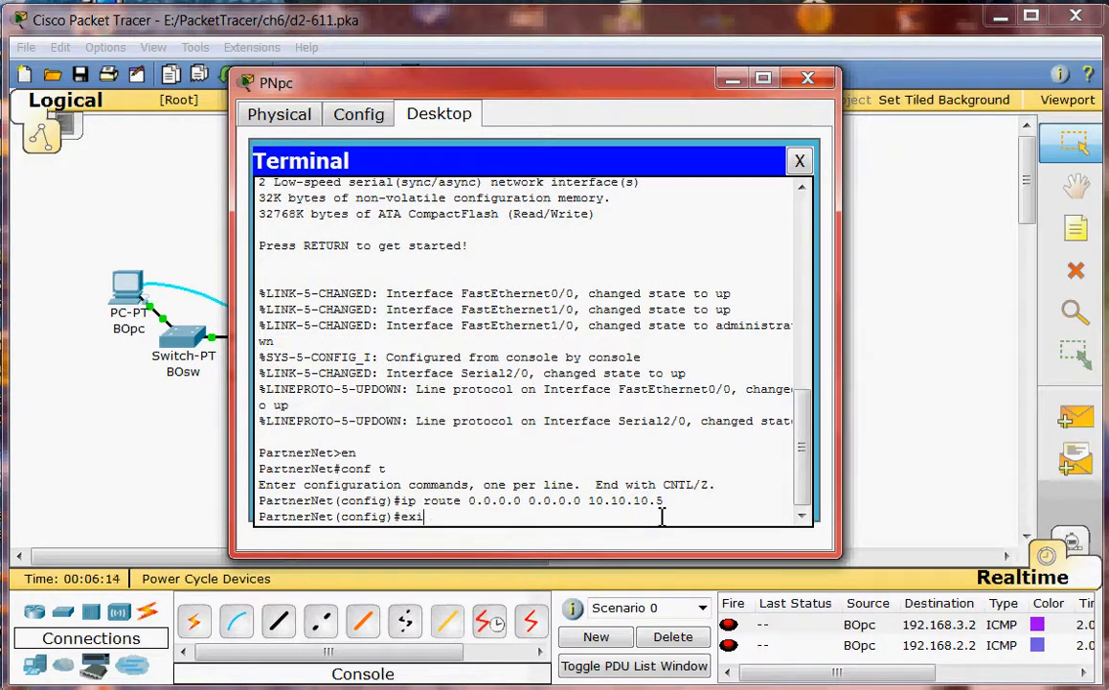
{"action": "key", "text": "Return"}
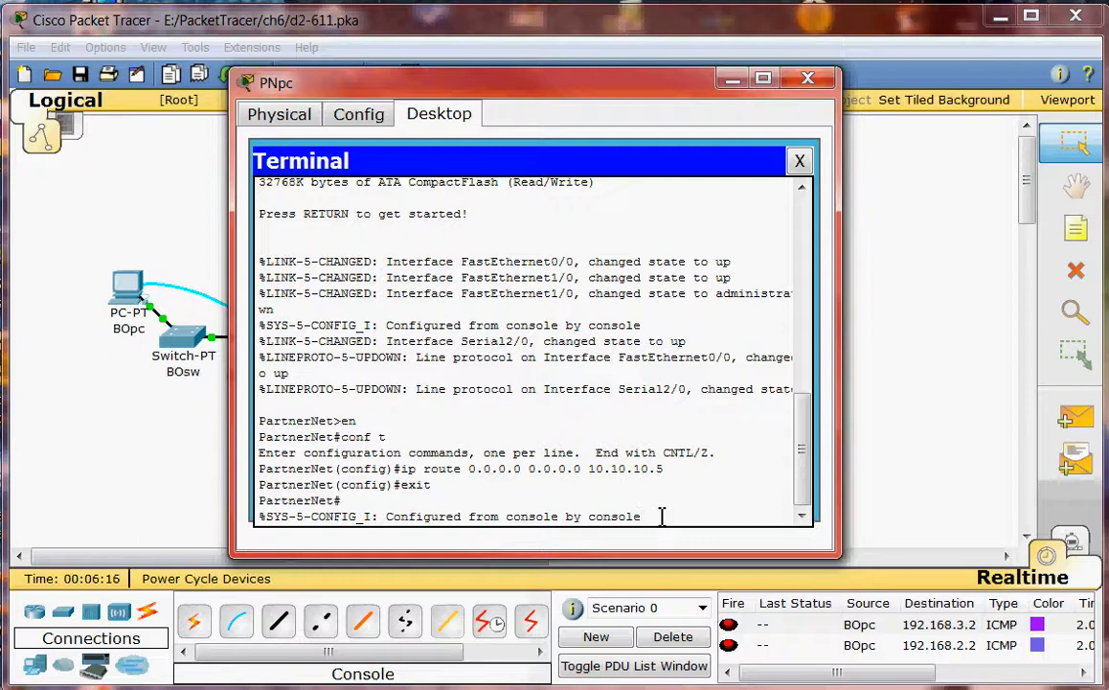
{"action": "key", "text": "Return"}
{"action": "type", "text": "copy run start"}
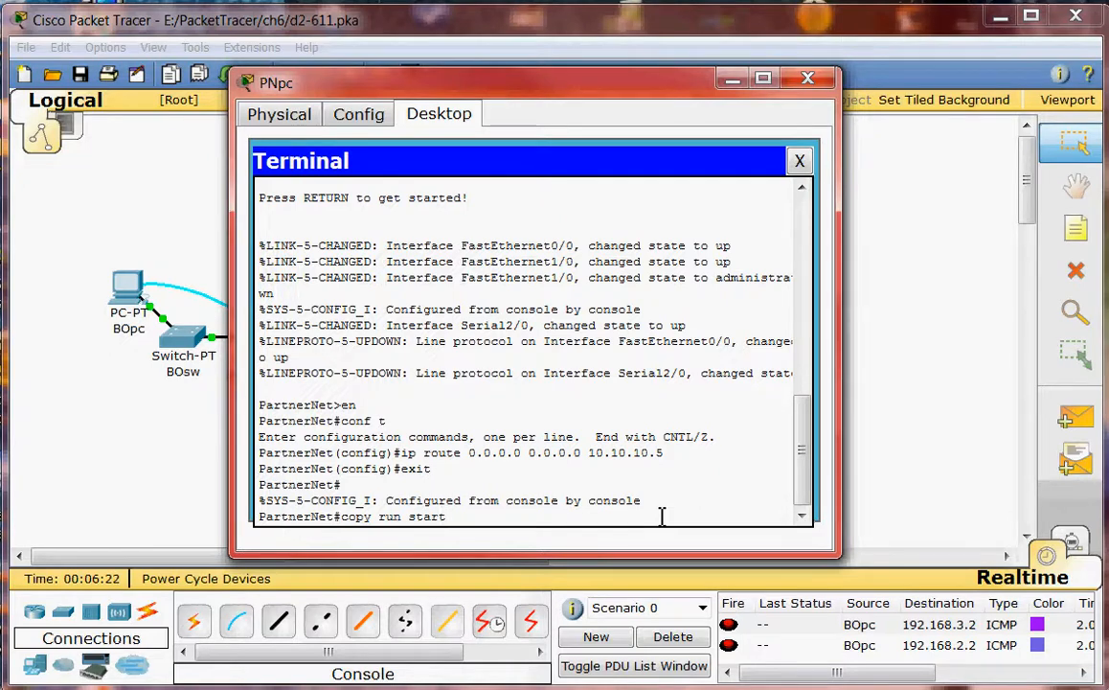
{"action": "key", "text": "Return"}
{"action": "key", "text": "Return"}
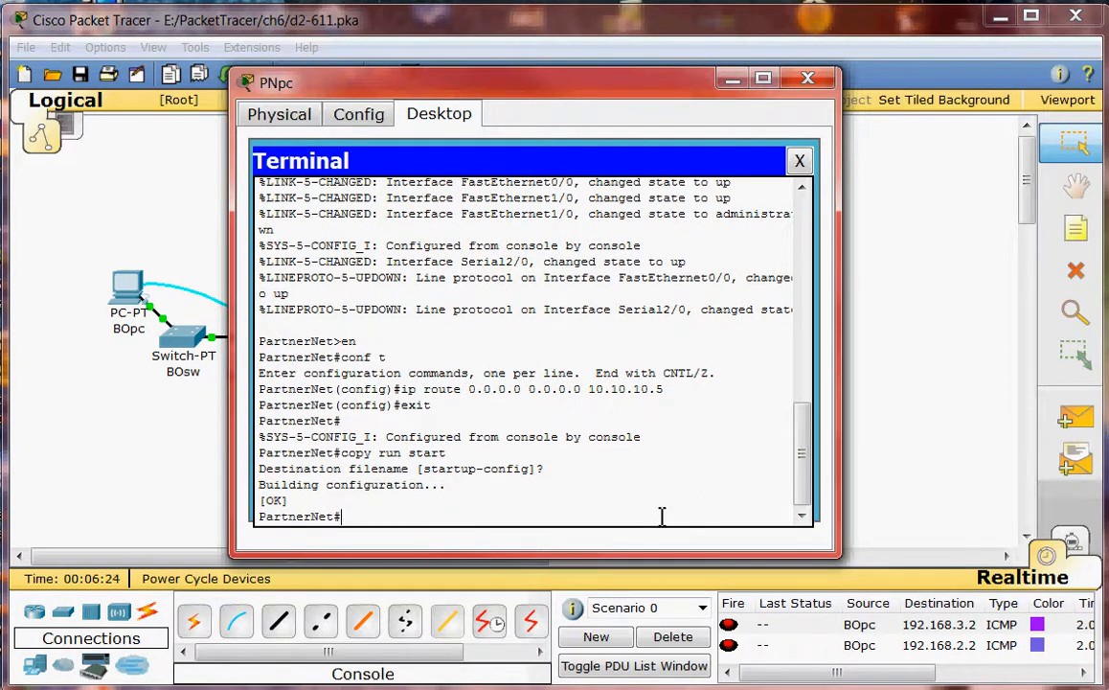
End the PartnerNet console session with exit and close the PNpc window
{"action": "type", "text": "exit"}
{"action": "key", "text": "Return"}
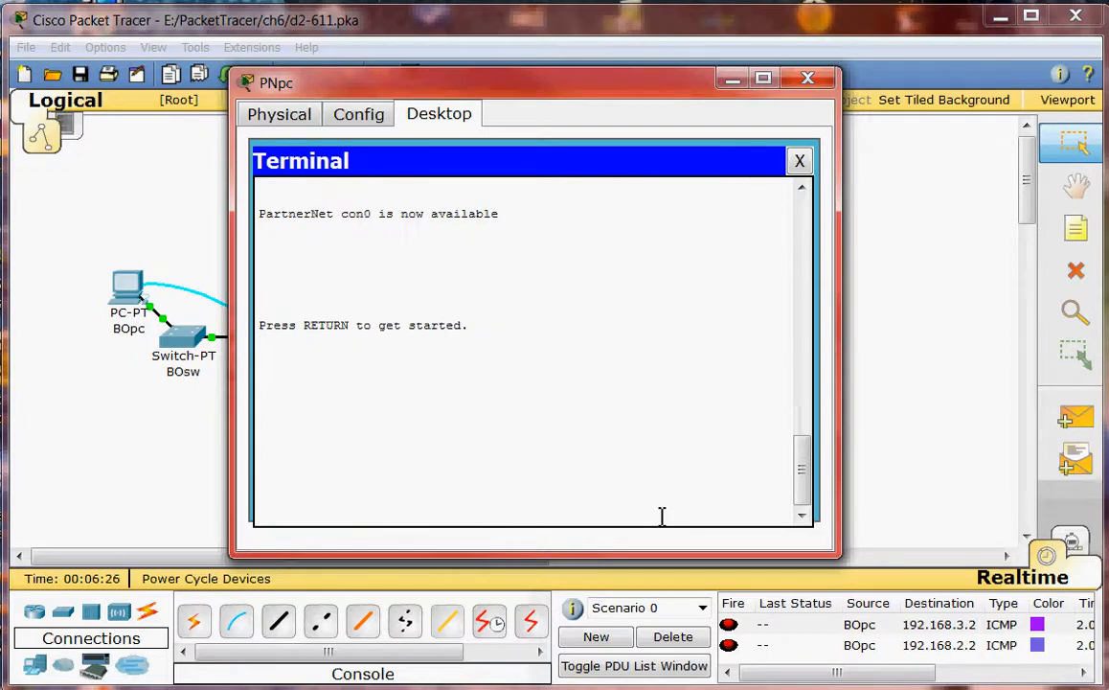
{"action": "left_click", "coordinate": [807, 79]}
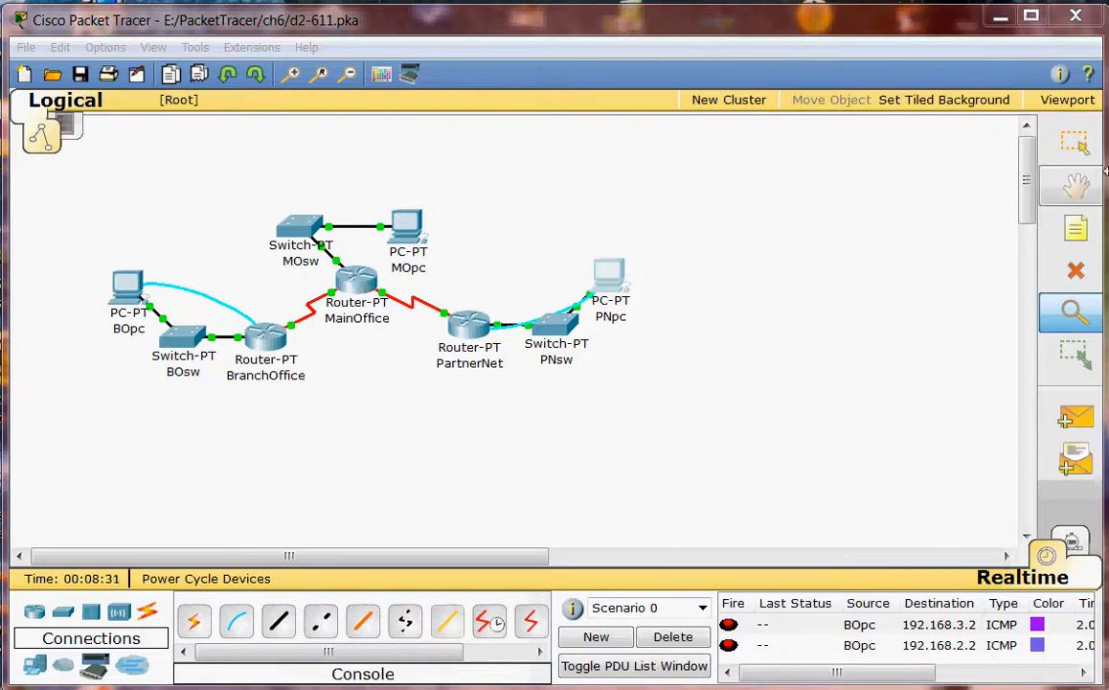
Open the MainOffice router's command line and enter global configuration mode with en and conf t
{"action": "left_click", "coordinate": [1074, 144]}
{"action": "left_click", "coordinate": [354, 278]}
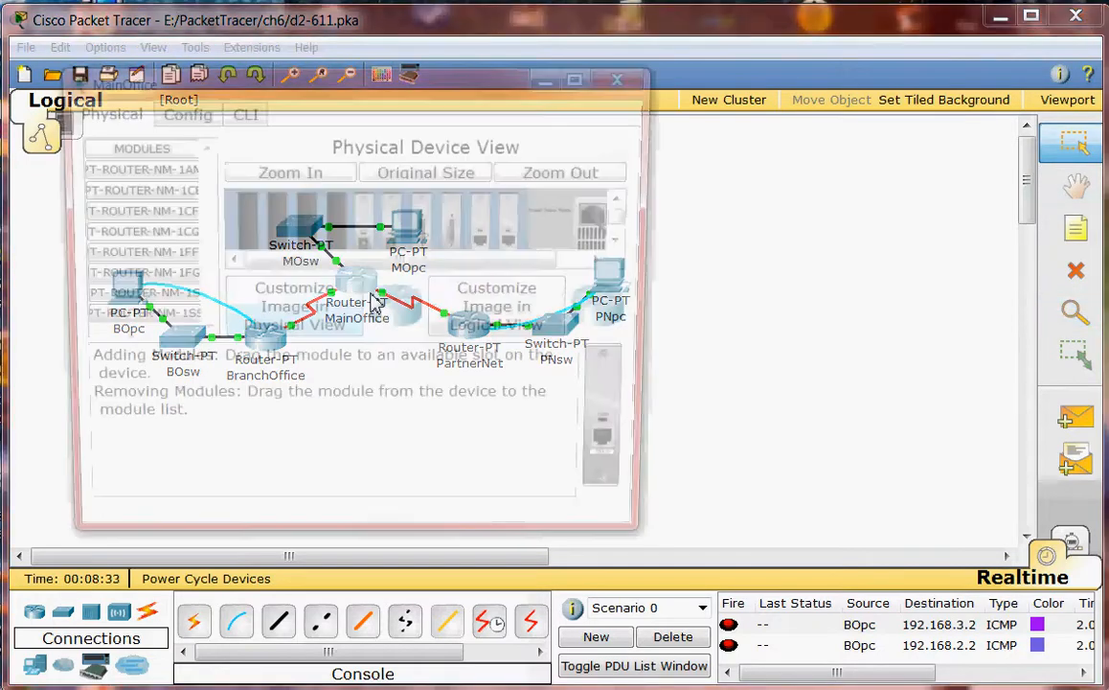
{"action": "left_click", "coordinate": [242, 111]}
{"action": "left_click_drag", "start_coordinate": [306, 88], "coordinate": [619, 110]}
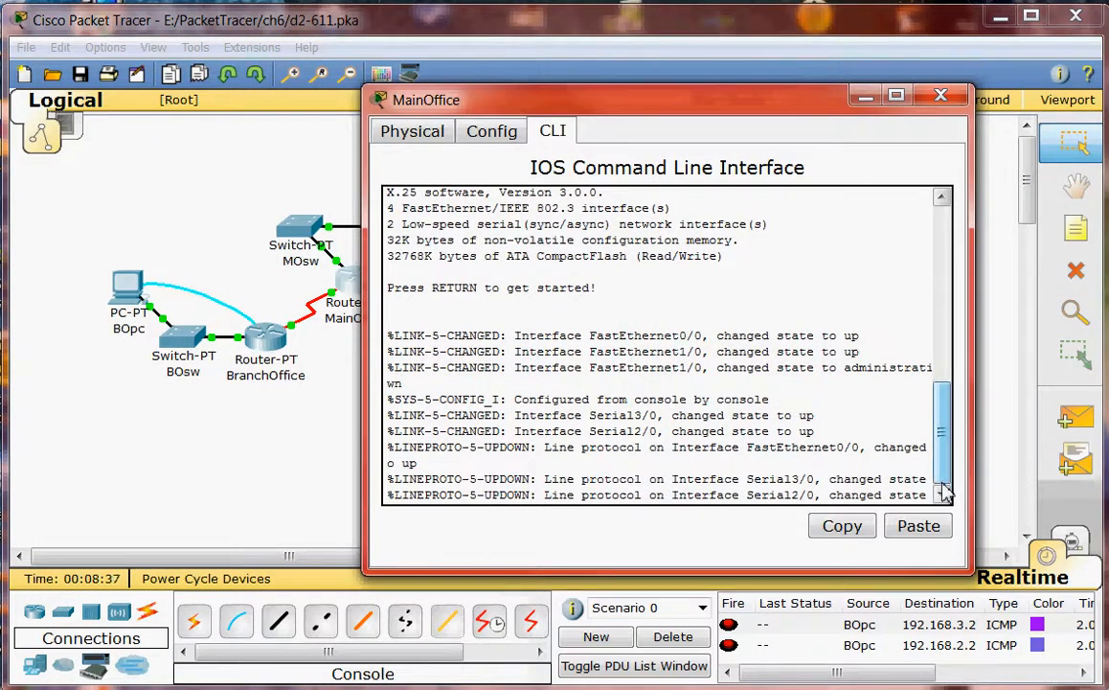
{"action": "key", "text": "Return"}
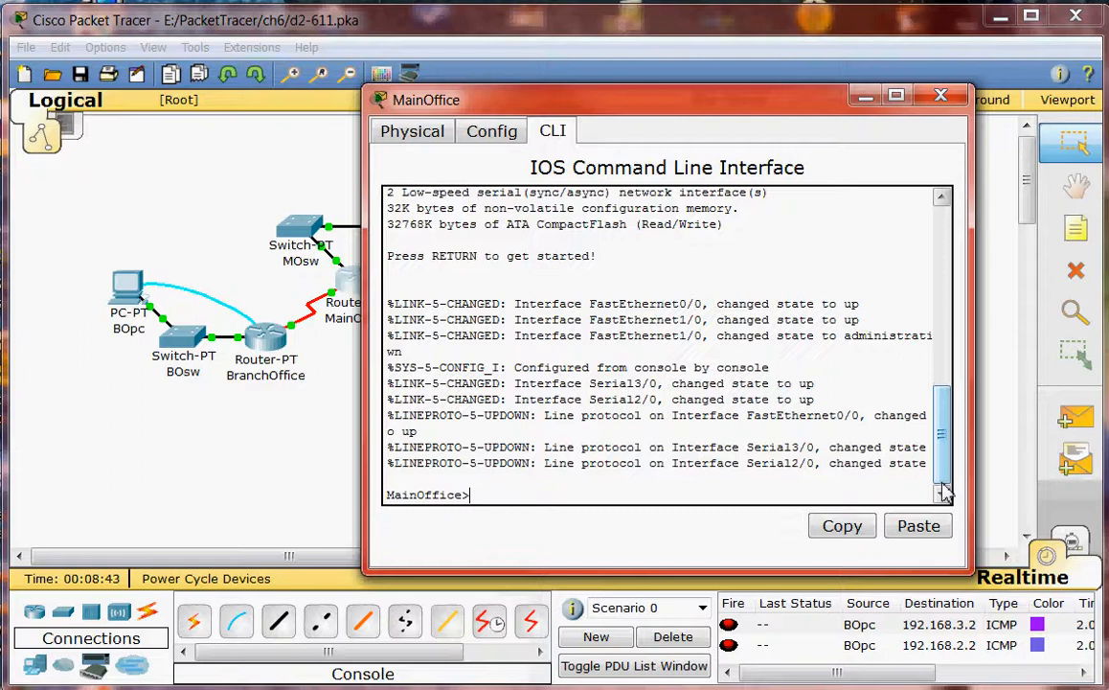
{"action": "type", "text": "en"}
{"action": "key", "text": "Return"}
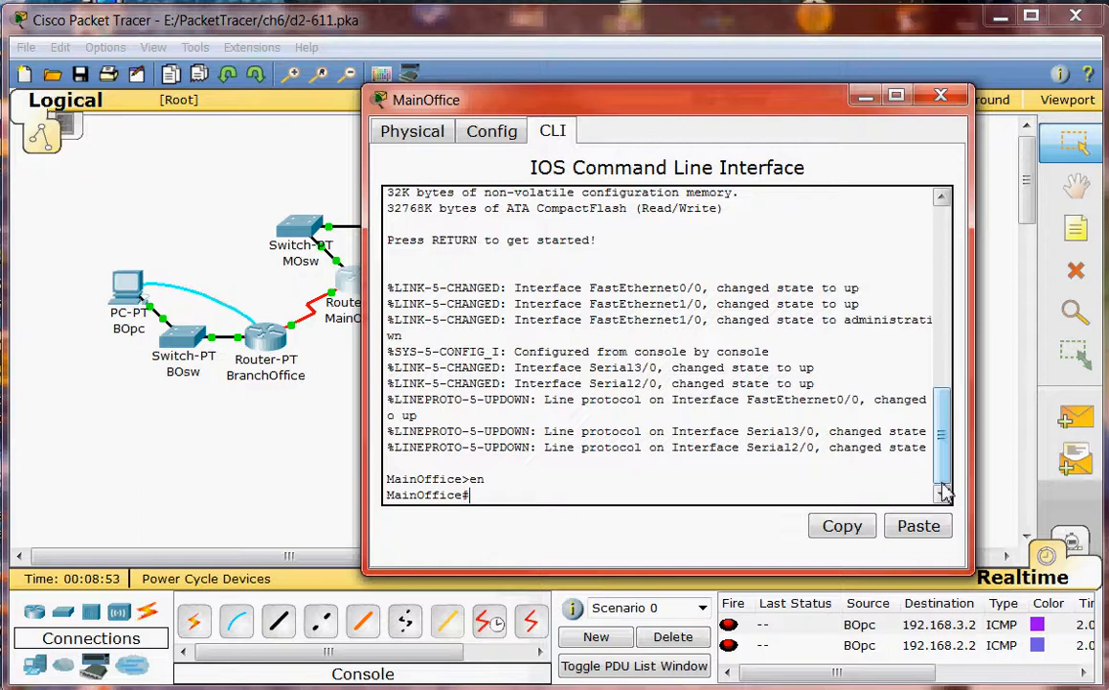
{"action": "type", "text": "conf t"}
{"action": "key", "text": "Return"}
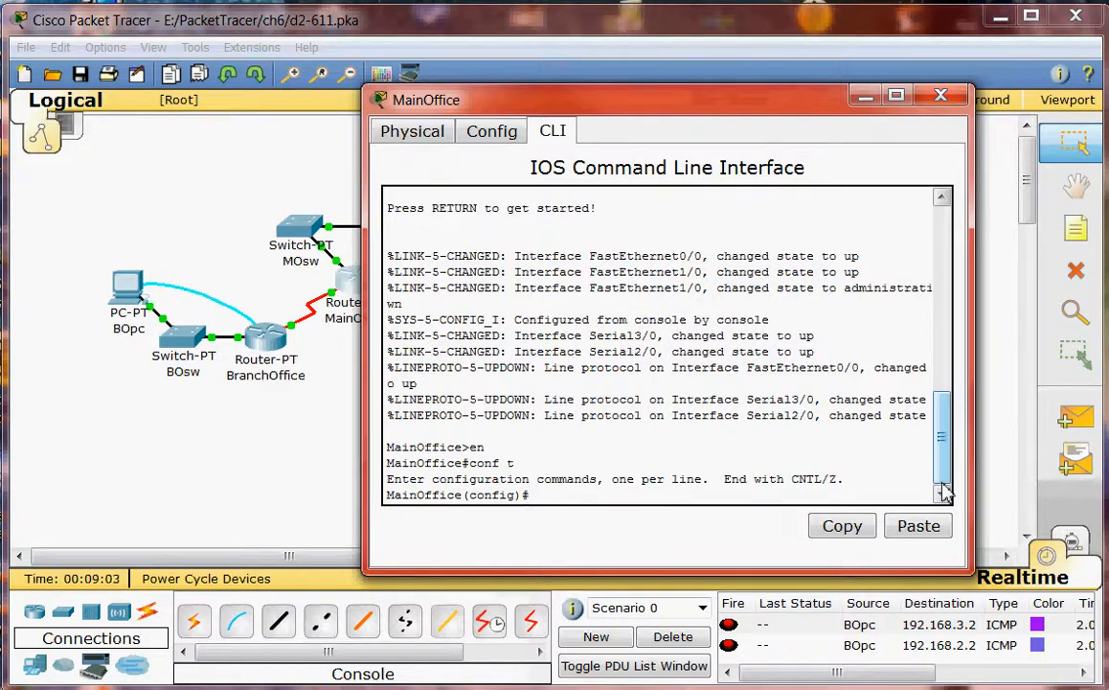
Add a static route on MainOffice to the BranchOffice network with ip route 192.168.1.0 255.255.255.0 10.10.10.2
{"action": "type", "text": "ip route network"}
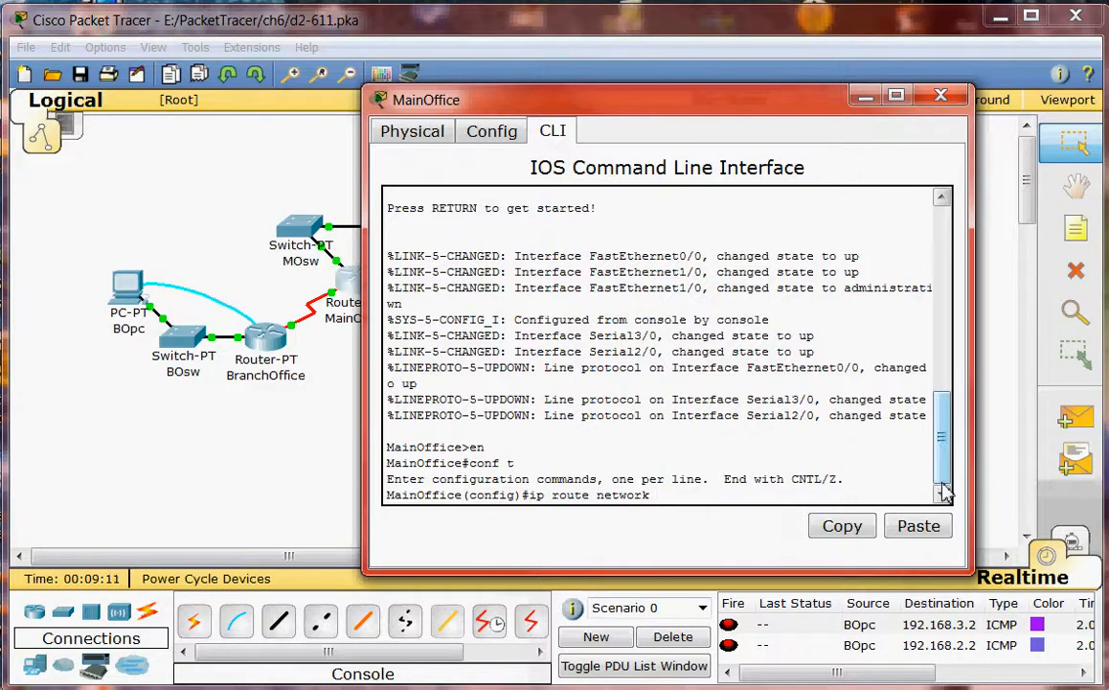
{"action": "key", "text": "BackSpace"}
{"action": "key", "text": "BackSpace"}
{"action": "key", "text": "BackSpace"}
{"action": "key", "text": "BackSpace"}
{"action": "key", "text": "BackSpace"}
{"action": "key", "text": "BackSpace"}
{"action": "key", "text": "BackSpace"}
{"action": "key", "text": "BackSpace"}
{"action": "type", "text": "192.168.1.0"}
{"action": "type", "text": "55.255"}
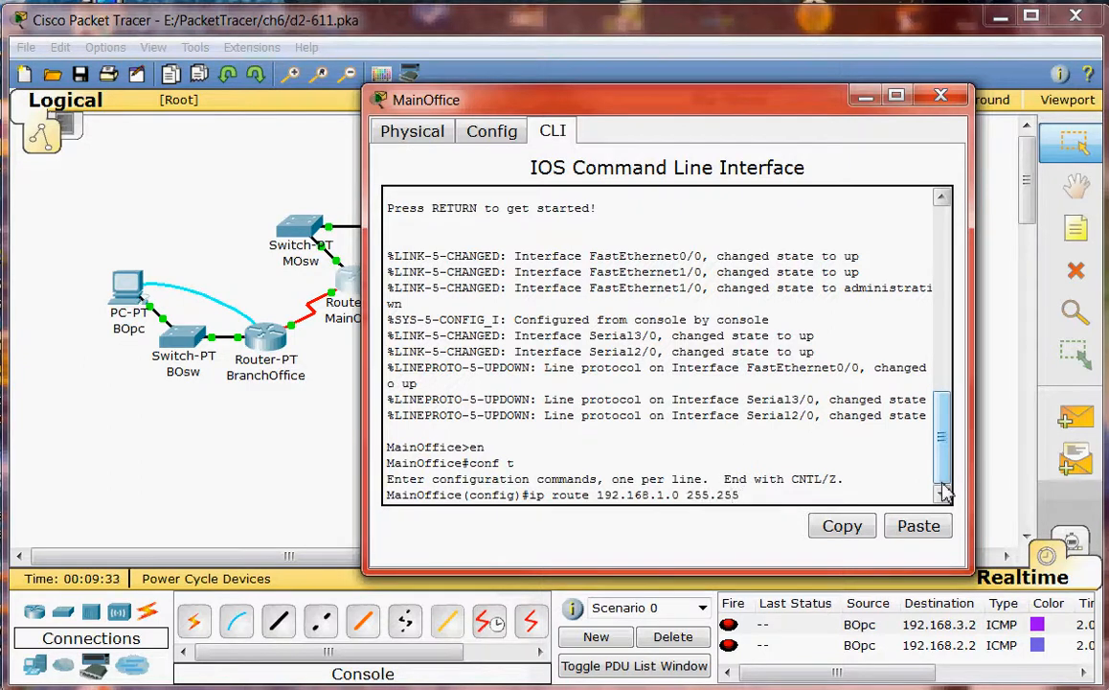
{"action": "type", "text": ".255.0"}
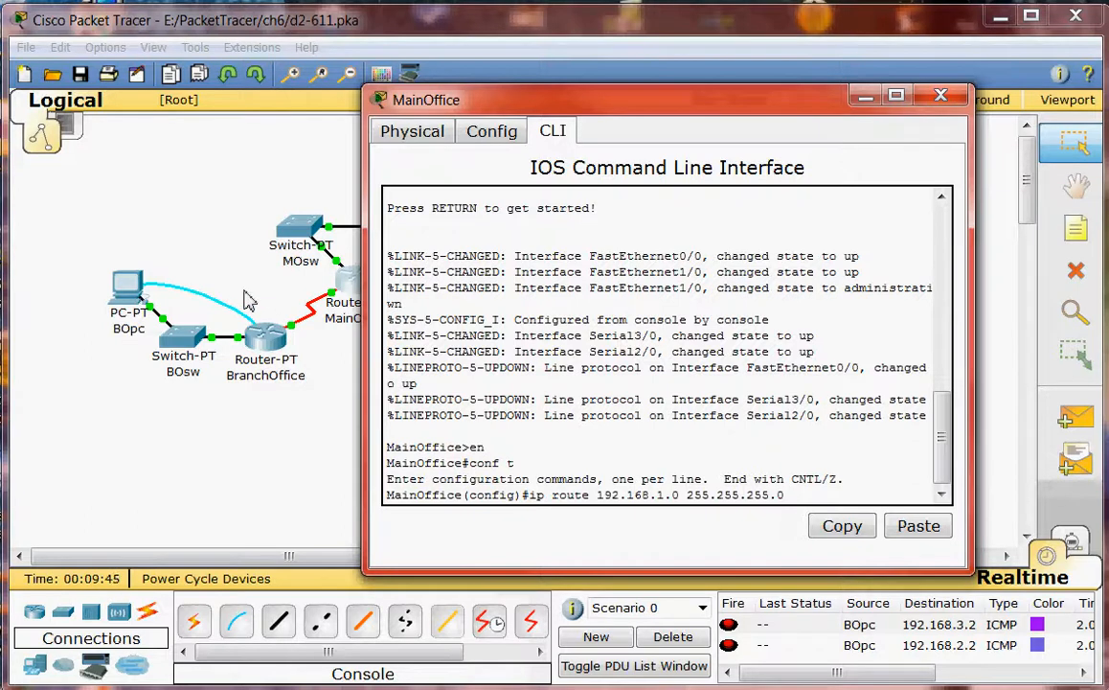
{"action": "type", "text": "10.10.10.2"}
{"action": "key", "text": "Return"}
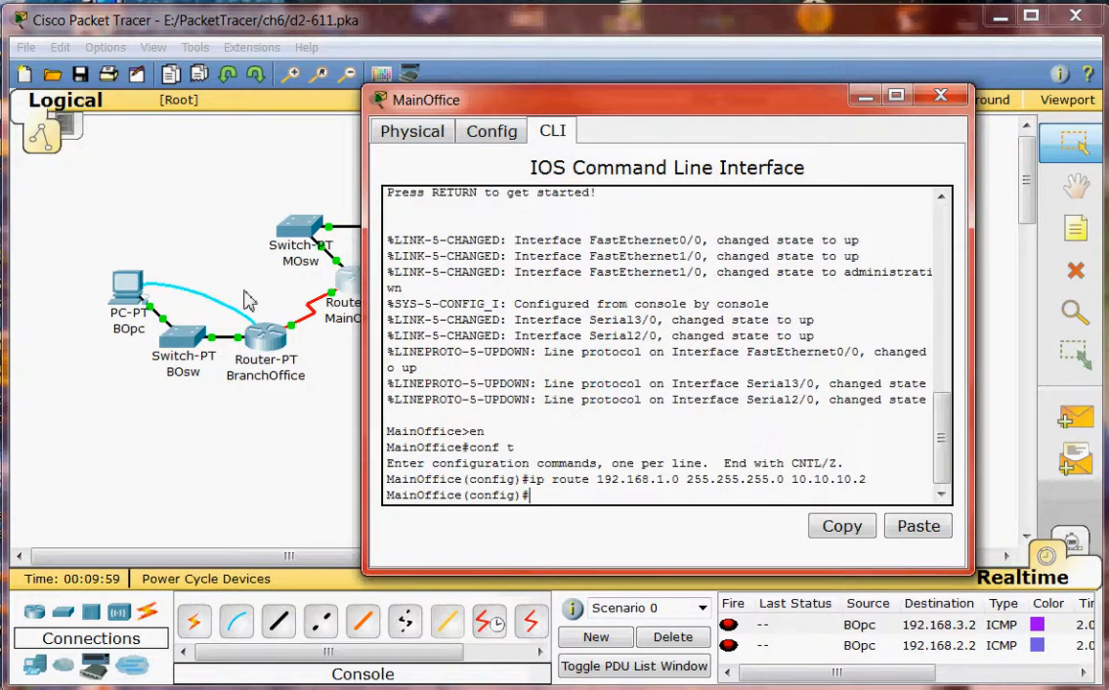
Add a static route on MainOffice to the PartnerNet network with ip route 192.168.3.0 255.255.255.0 10.10.10.6
{"action": "type", "text": "ip route 192.168."}
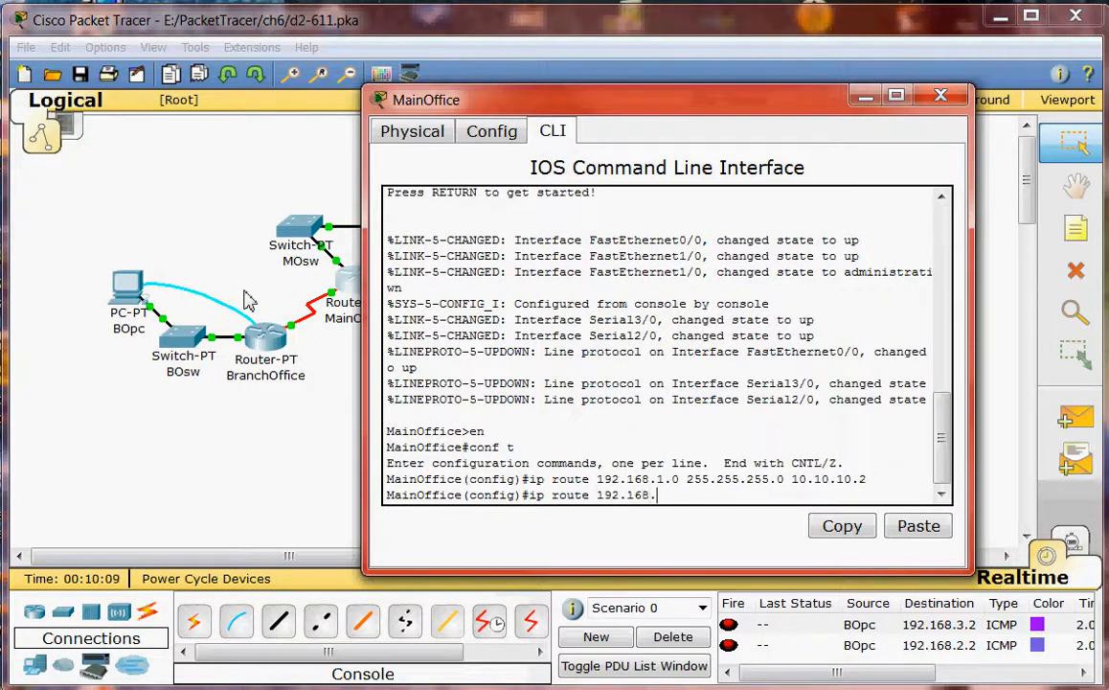
{"action": "type", "text": "3.0 255.255.255.0"}
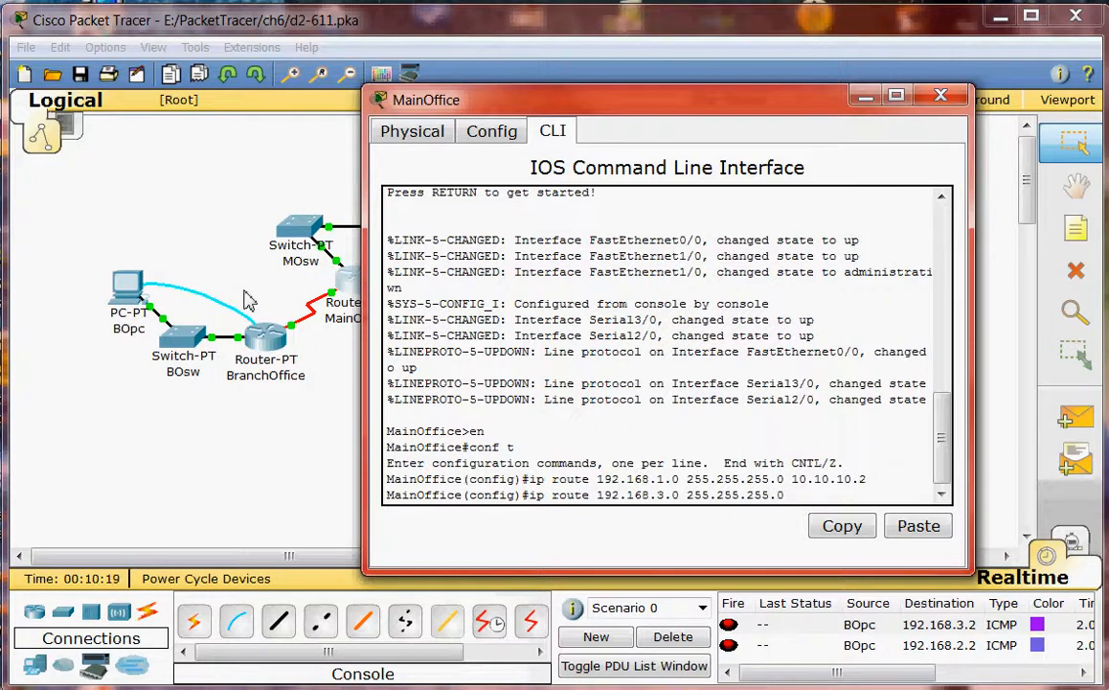
{"action": "type", "text": " 10.10.10.6"}
{"action": "key", "text": "Return"}
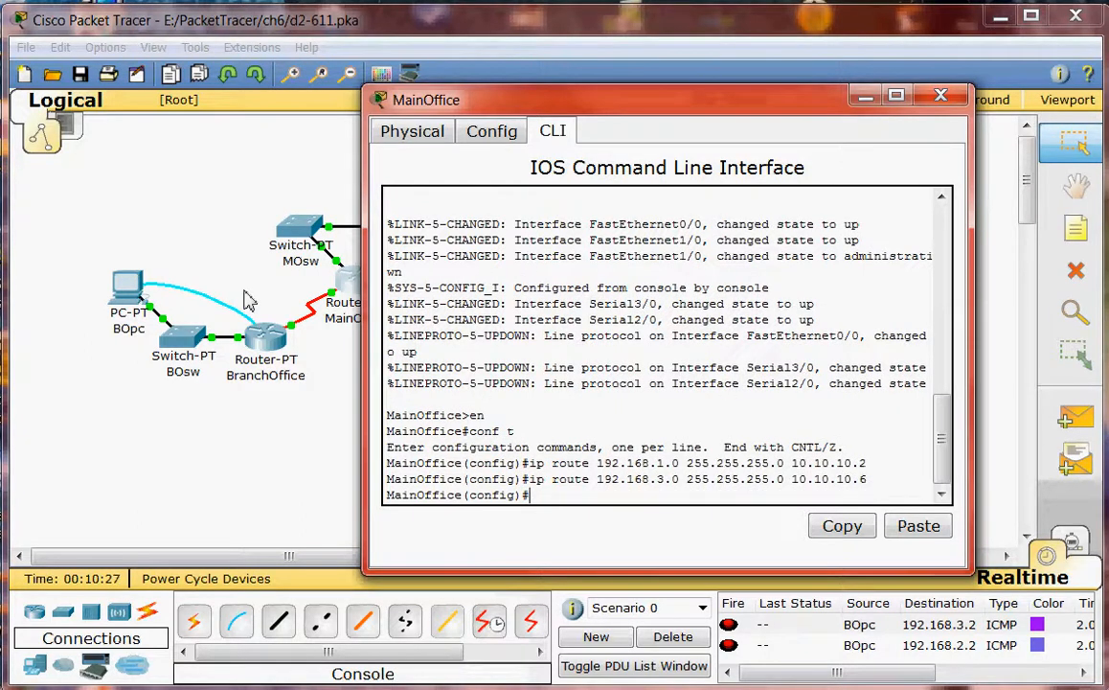
Leave configuration mode and save MainOffice's configuration with copy run start, accepting the startup-config filename, and end the session with exit
{"action": "type", "text": "exit"}
{"action": "key", "text": "Return"}
{"action": "key", "text": "Return"}
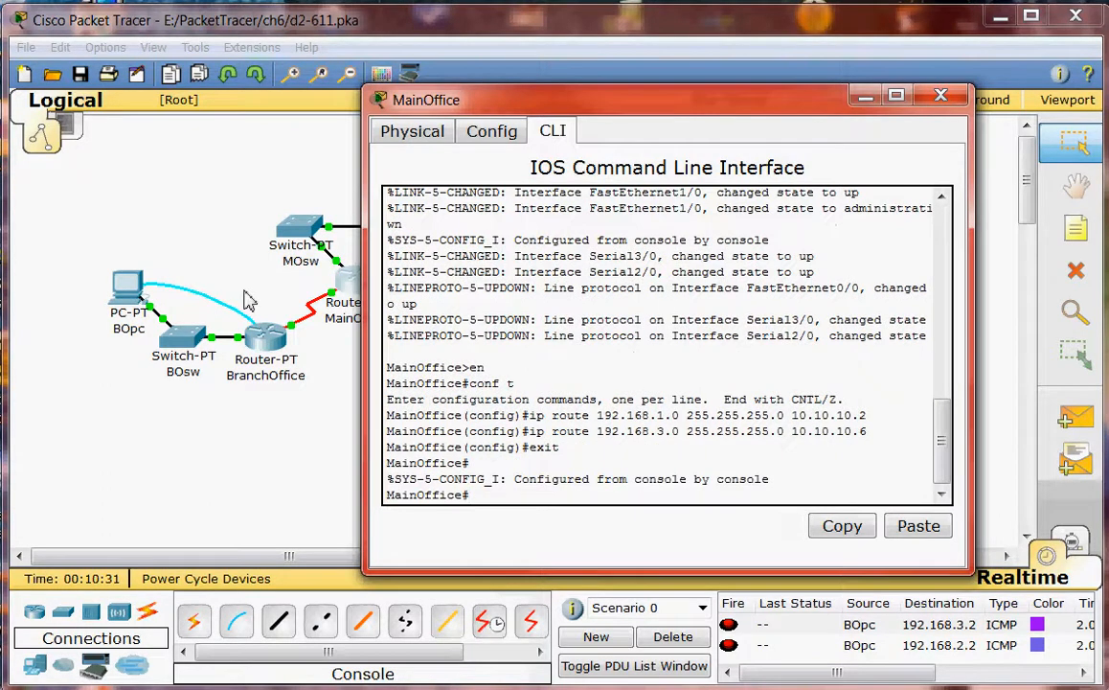
{"action": "type", "text": "copy run start"}
{"action": "key", "text": "Return"}
{"action": "key", "text": "Return"}
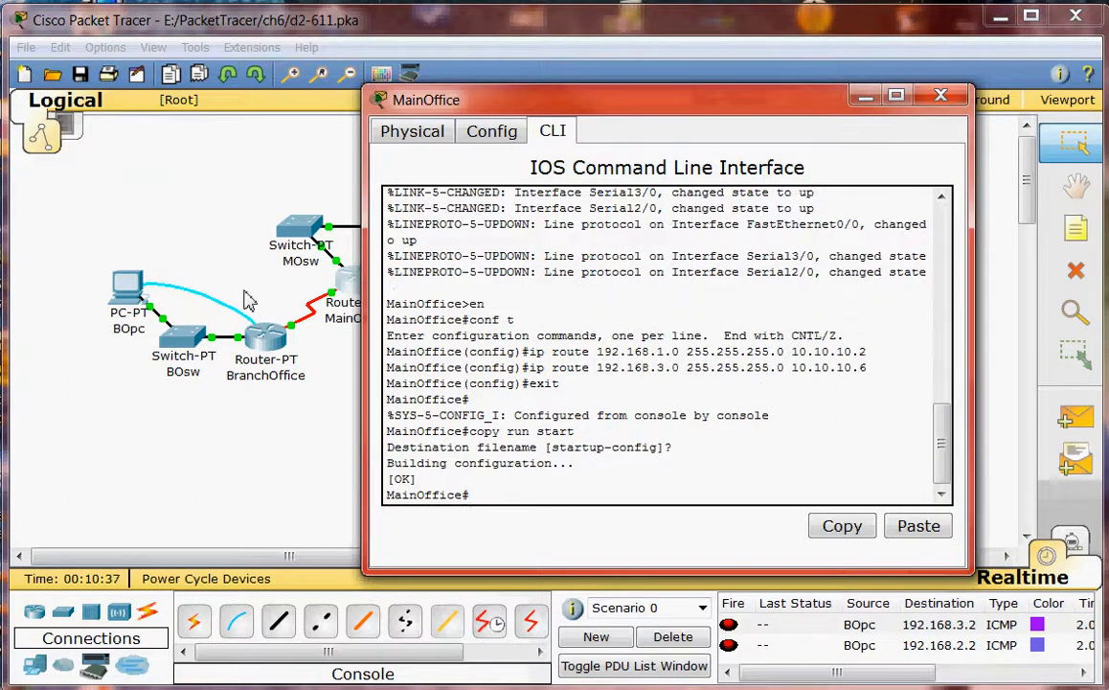
{"action": "type", "text": "exit"}
{"action": "key", "text": "Return"}
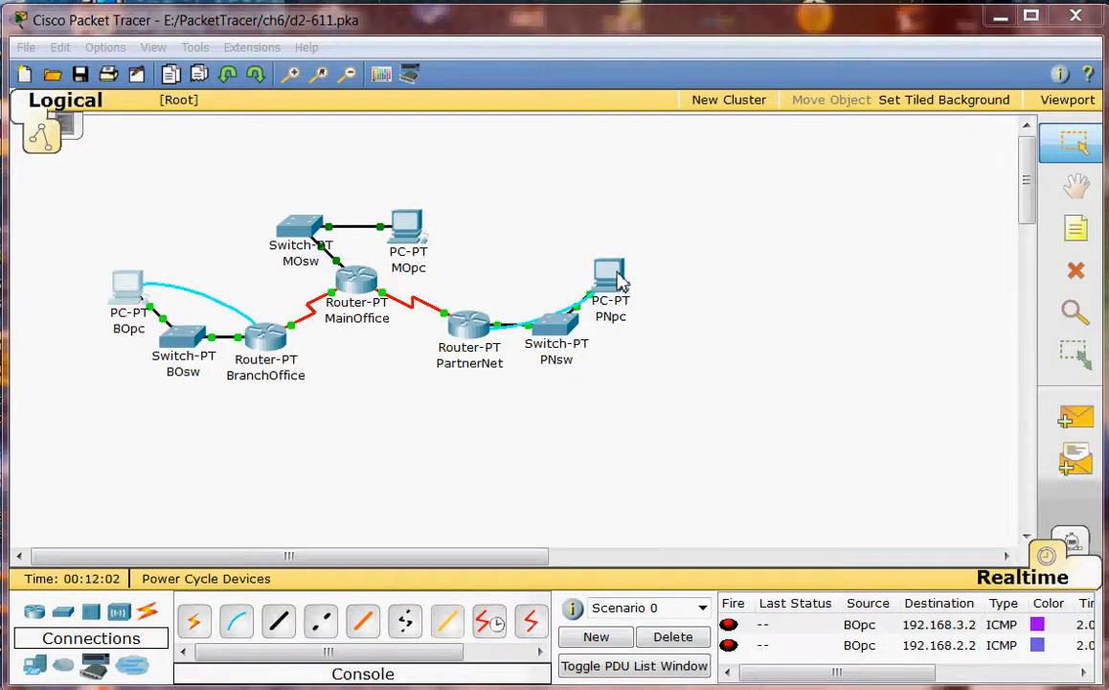
Test connectivity from BOpc's command prompt with ping 192.168.3.2 and close the BOpc window
{"action": "left_click", "coordinate": [128, 288]}
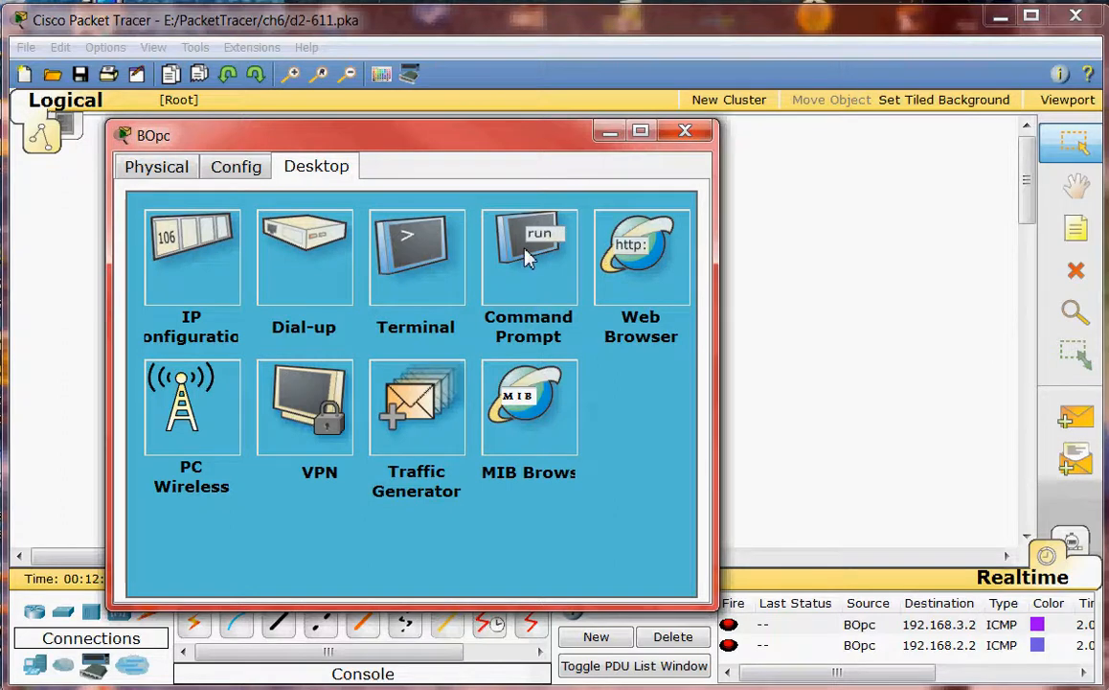
{"action": "left_click", "coordinate": [527, 253]}
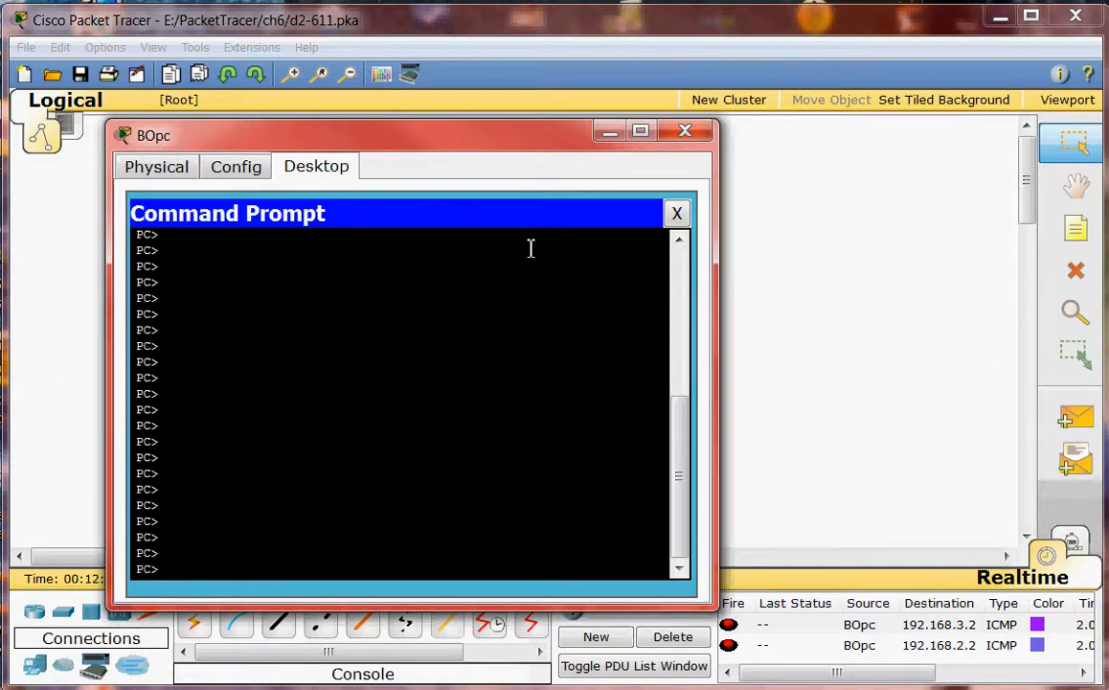
{"action": "type", "text": "ping 192.168.3.2"}
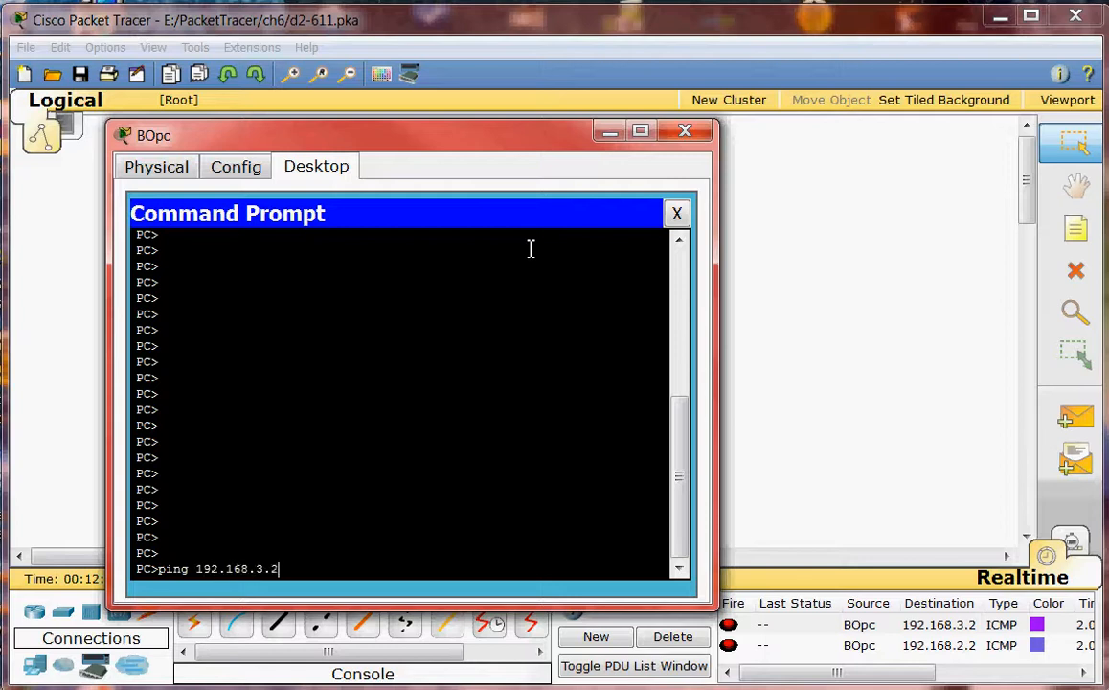
{"action": "key", "text": "Return"}
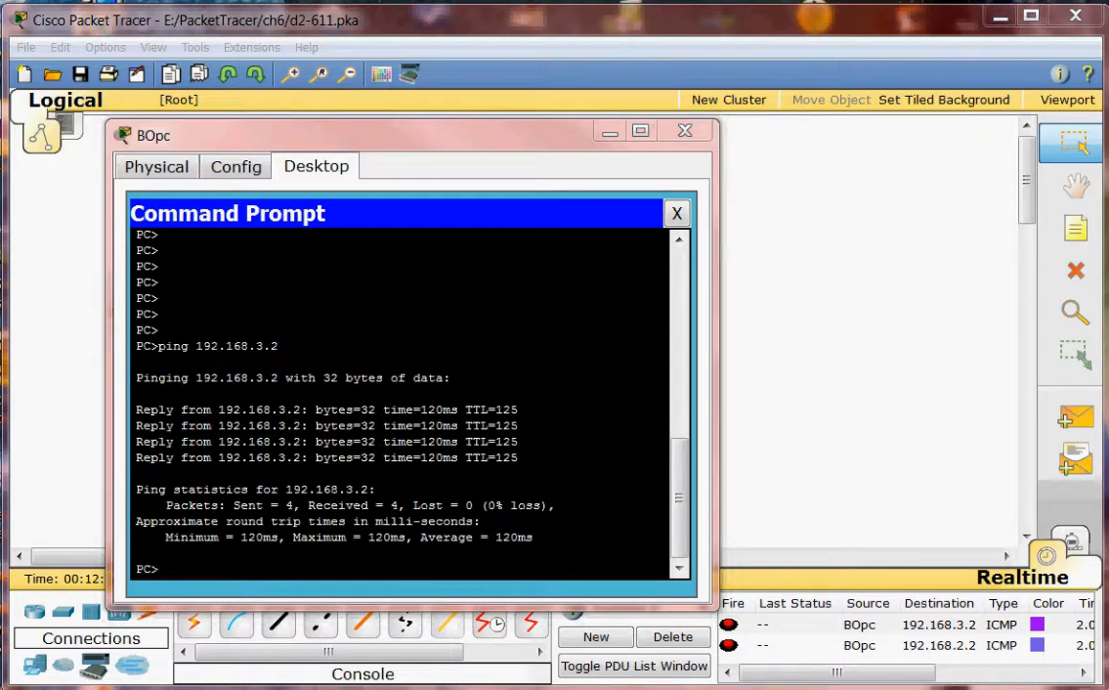
{"action": "left_click", "coordinate": [685, 131]}
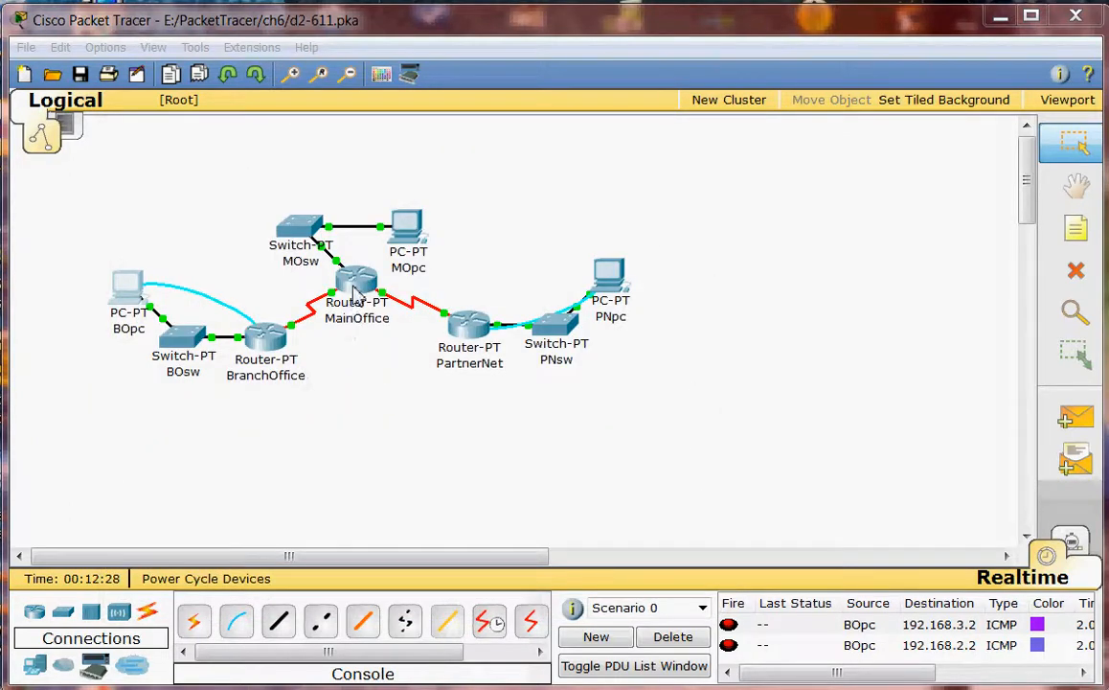